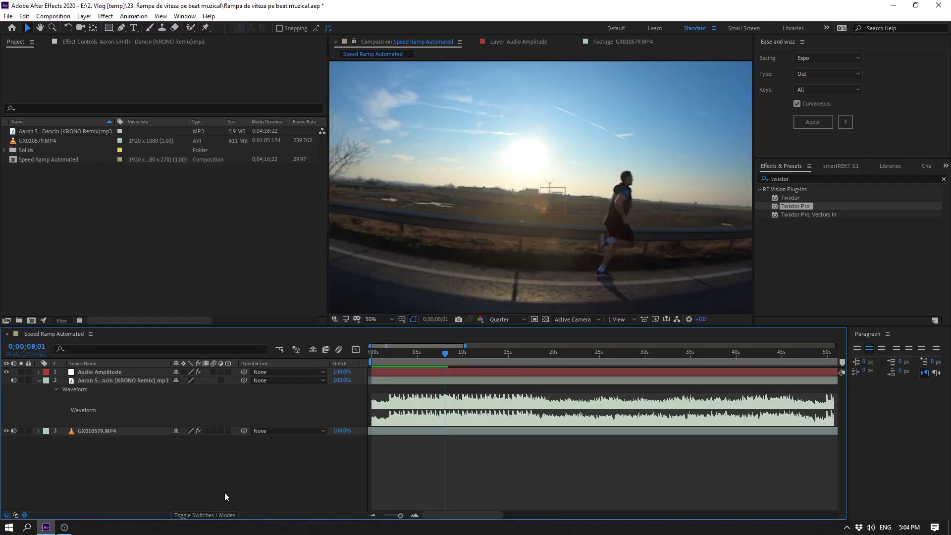
- Show the music waveform, move the playhead onto a beat, and preview the running clip with the music
left_click(135, 380)
key("equal")
key("equal")
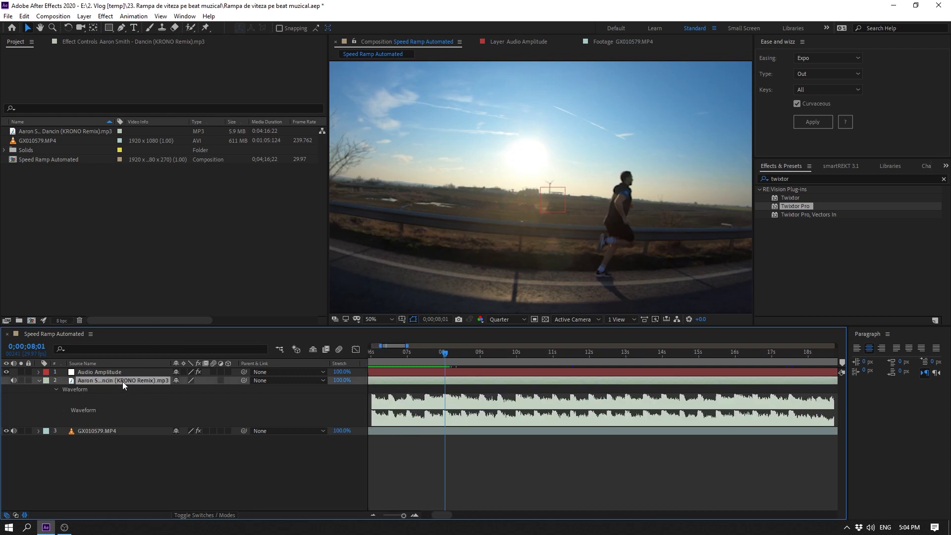
key("l")
key("l")
key("l")
key("l")
scroll(467, 421, "up", 3)
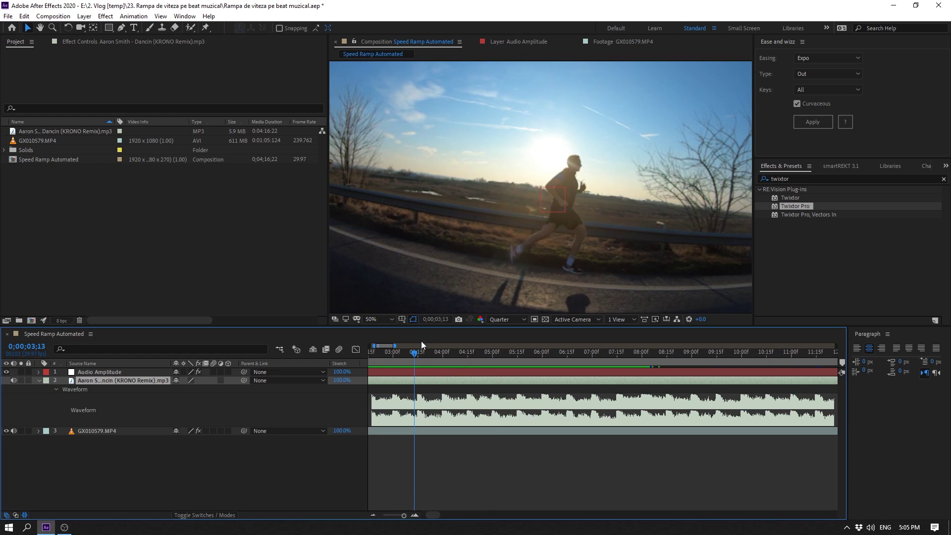
mouse_move(417, 353)
left_mouse_down()
mouse_move(473, 370)
mouse_move(463, 421)
left_mouse_up()
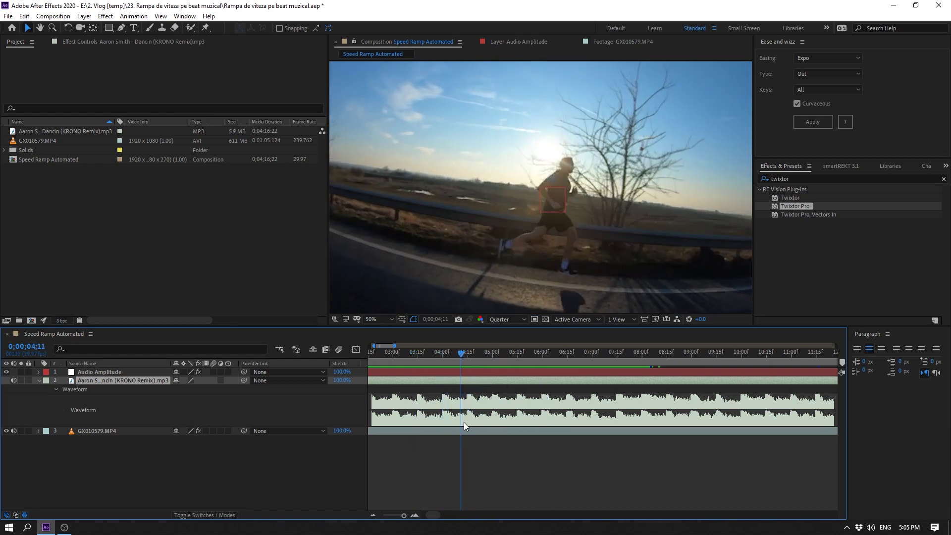
left_click_drag(462, 421, 569, 448)
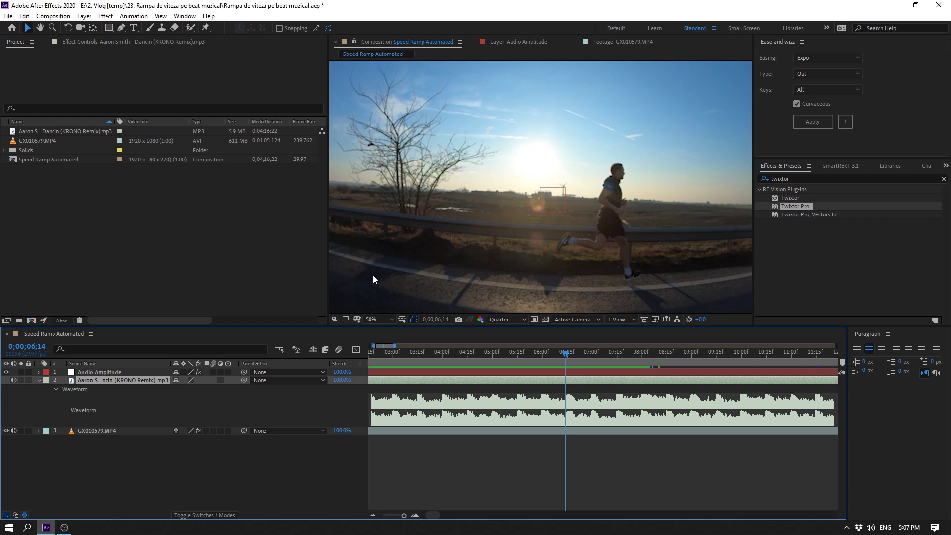
key("space")
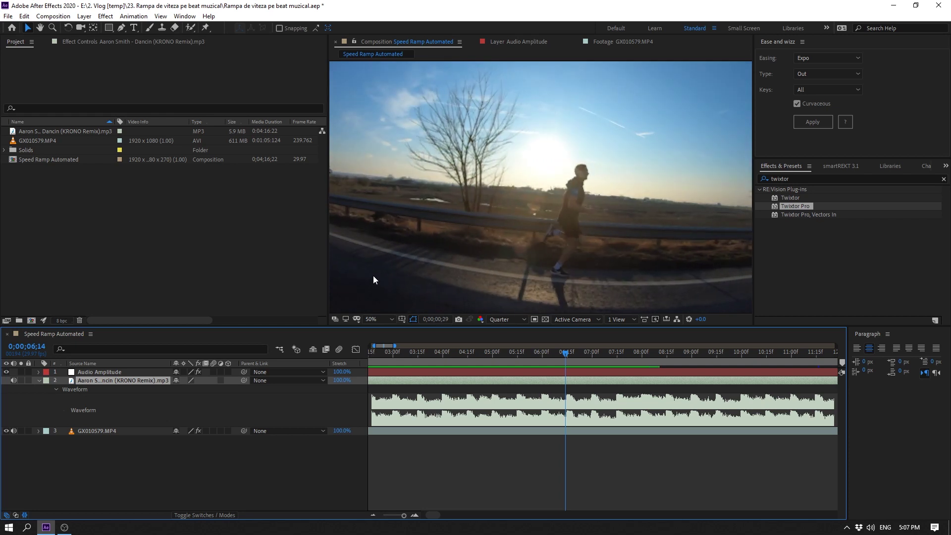
key("space")
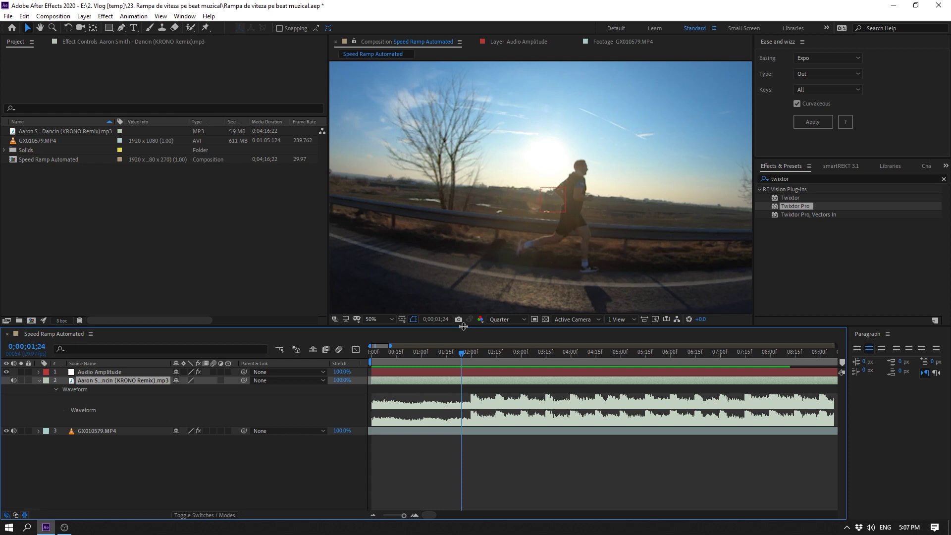
- Create an HDTV 1080 29.97 composition named 'rampa de viteza' and add GX010579.MP4 to it
right_click(103, 212)
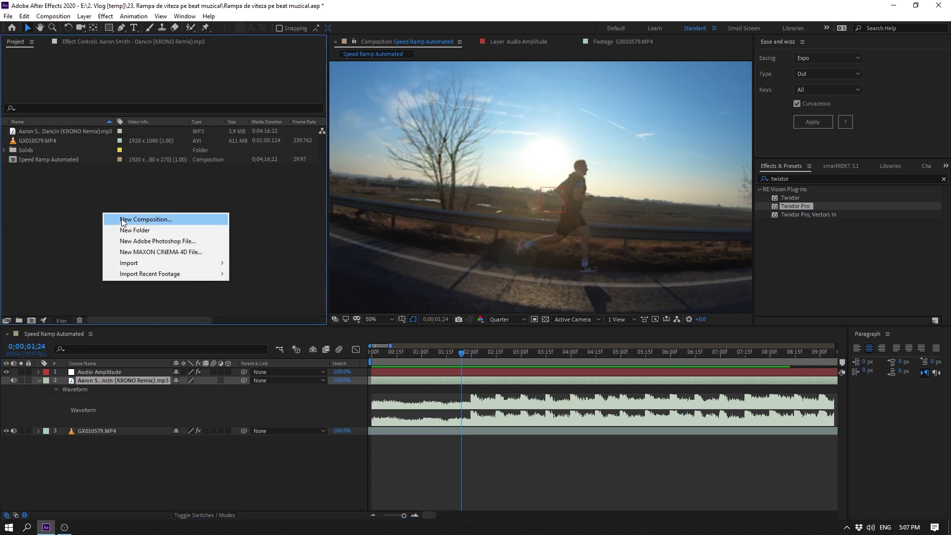
left_click(121, 217)
type("rampa de viteza")
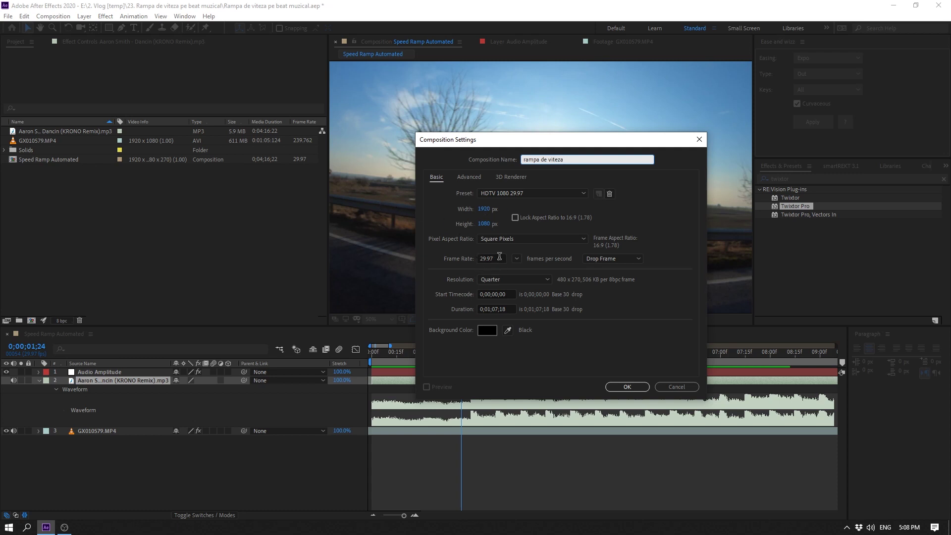
left_click_drag(500, 256, 462, 255)
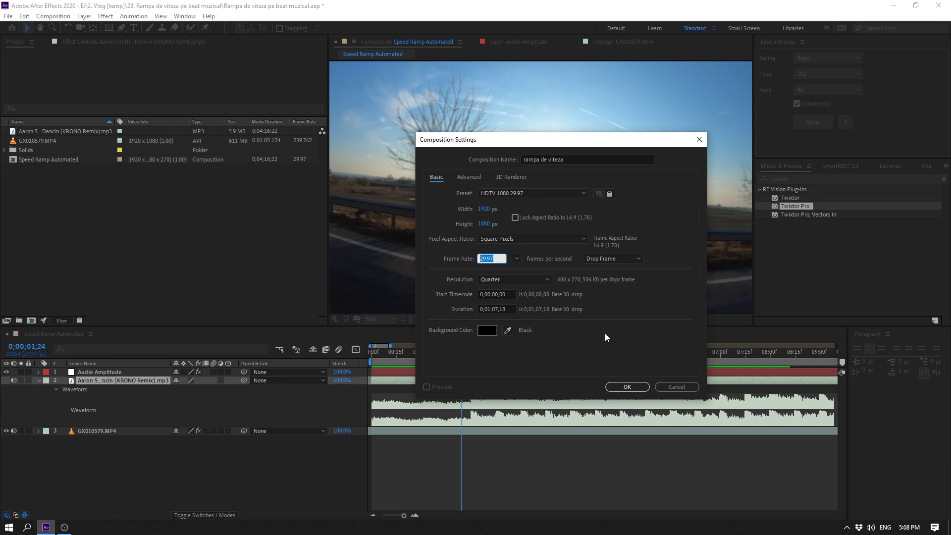
left_click(627, 387)
mouse_move(35, 141)
left_mouse_down()
mouse_move(27, 309)
mouse_move(120, 433)
left_mouse_up()
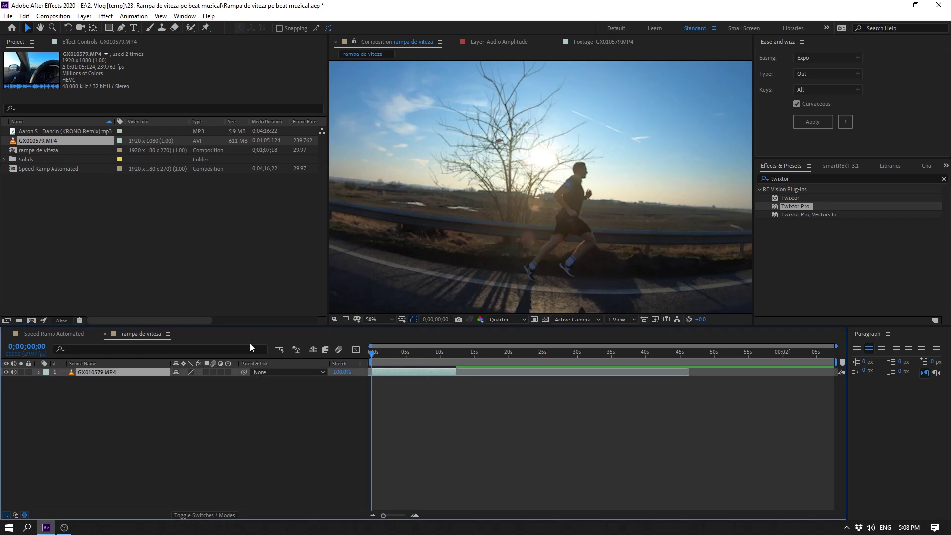
- Inspect GX010579.MP4 on its own, then enable Time Remapping on its layer and select the end keyframe
double_click(64, 139)
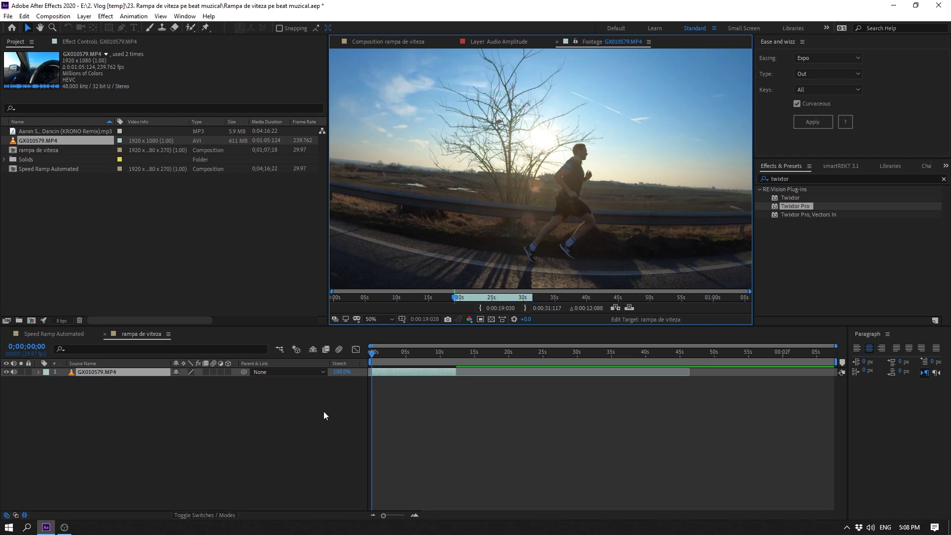
left_click(373, 40)
right_click(115, 373)
mouse_move(165, 156)
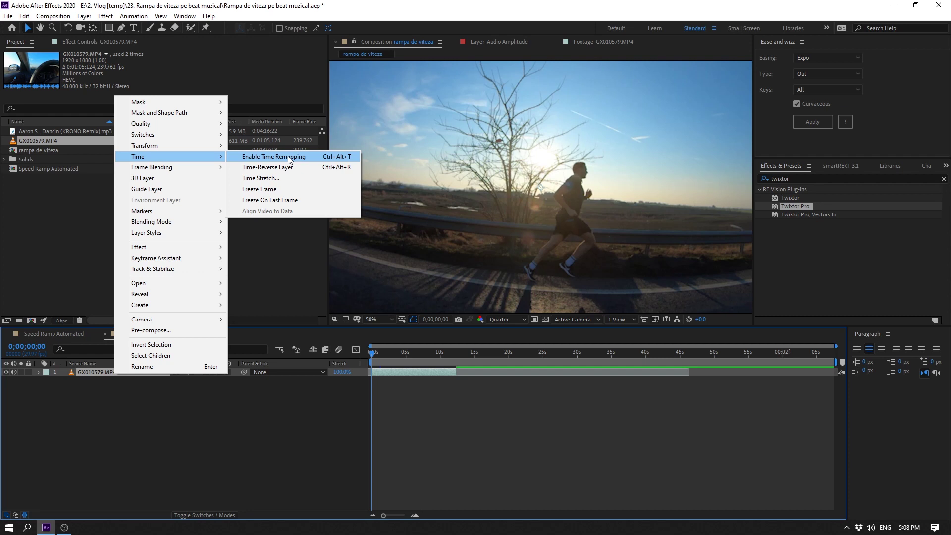
left_click(288, 157)
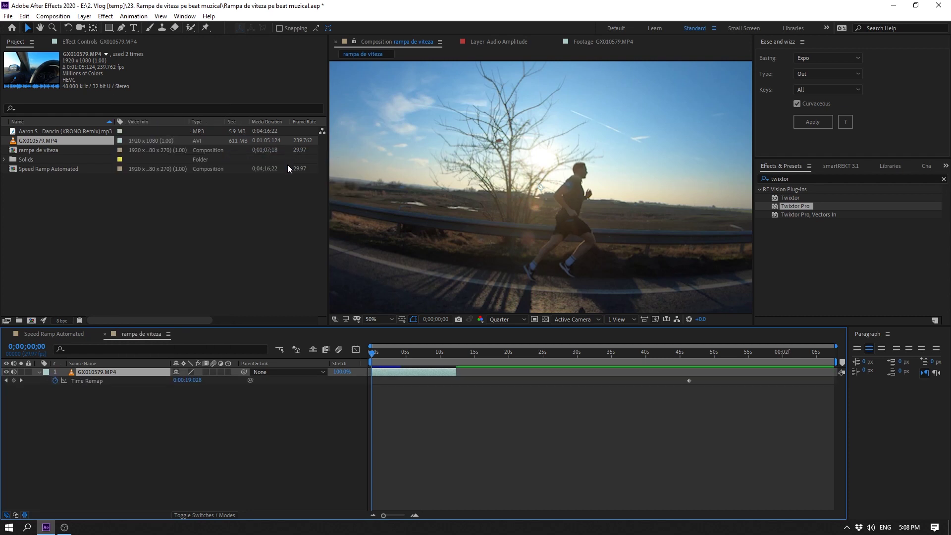
left_click(688, 380)
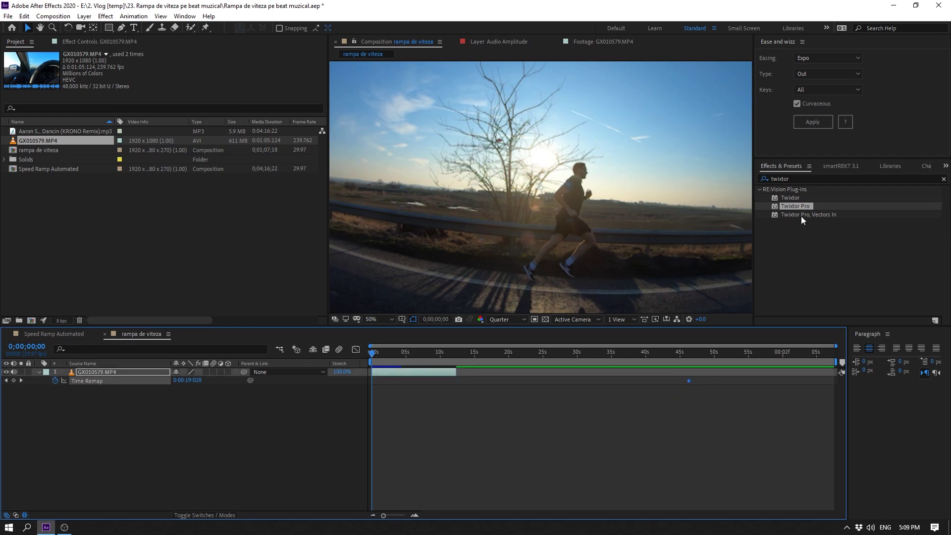
- Apply Twixtor Pro to the GX010579.MP4 layer with an input frame rate of 239.762
left_click_drag(800, 208, 98, 376)
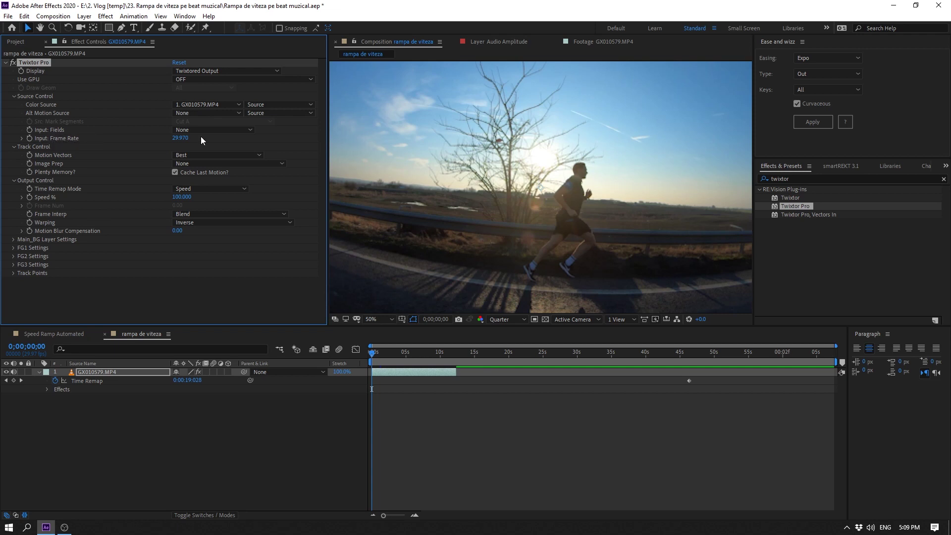
left_click(180, 138)
type("239.7")
type("62")
key("Return")
left_click(24, 41)
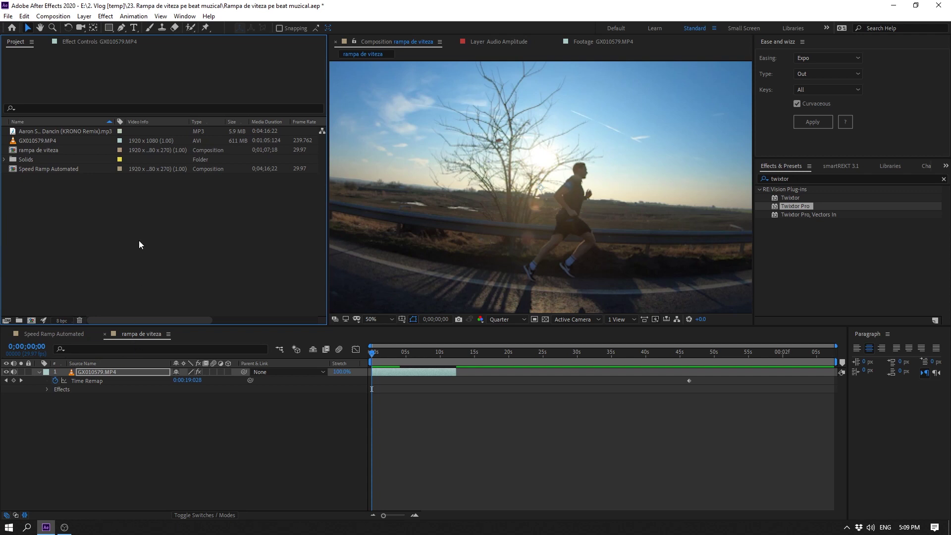
left_click(92, 43)
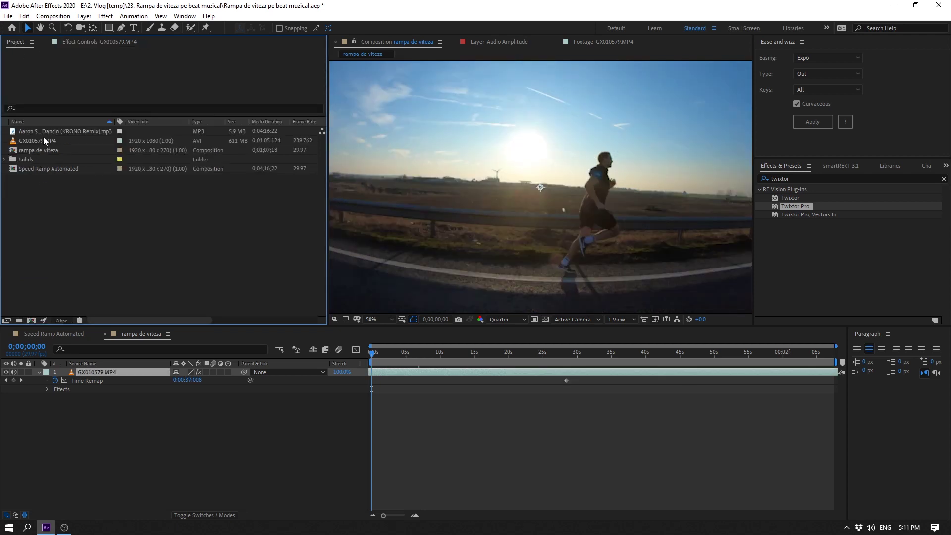
- Add the music mp3 above the footage, show its waveform, slide it earlier, and preview the result
left_click_drag(44, 132, 149, 369)
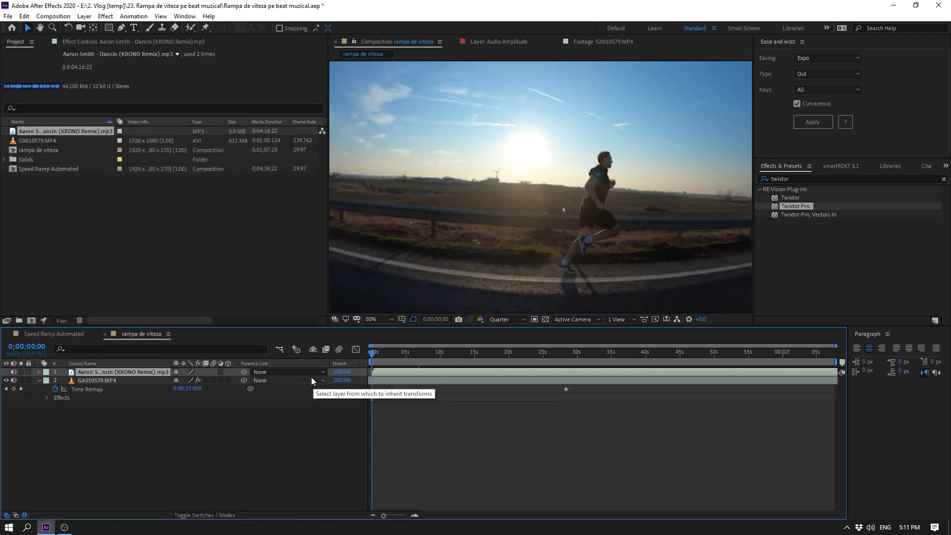
key("l")
key("l")
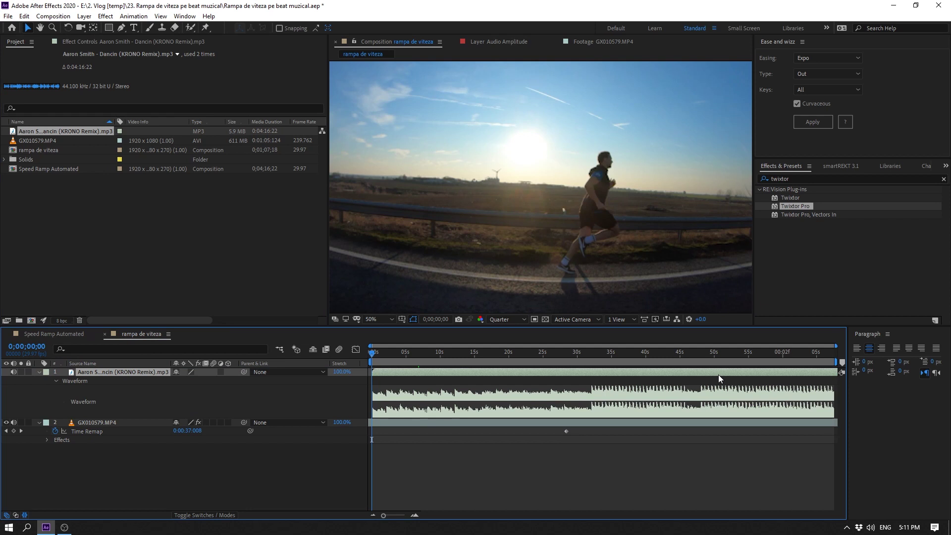
left_click_drag(718, 374, 669, 377)
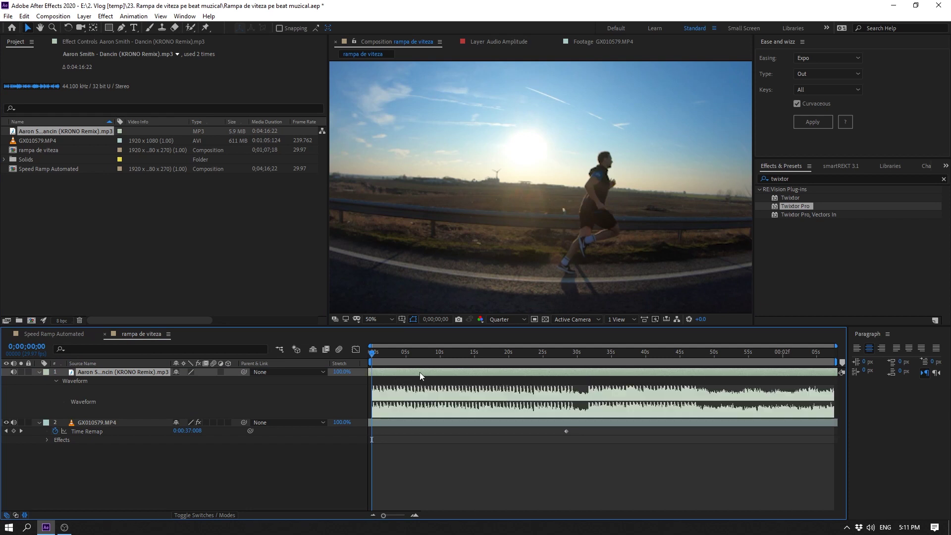
left_click_drag(644, 369, 552, 369)
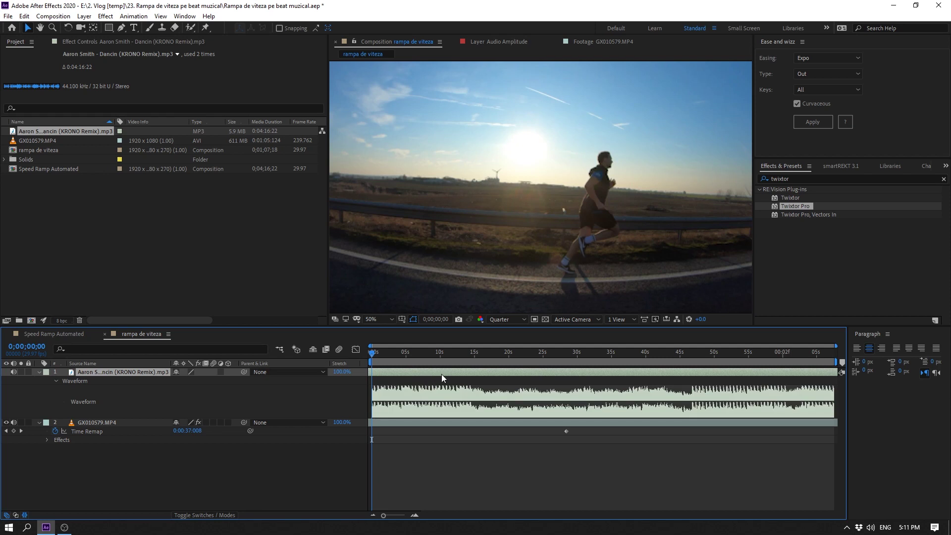
left_click_drag(468, 374, 423, 376)
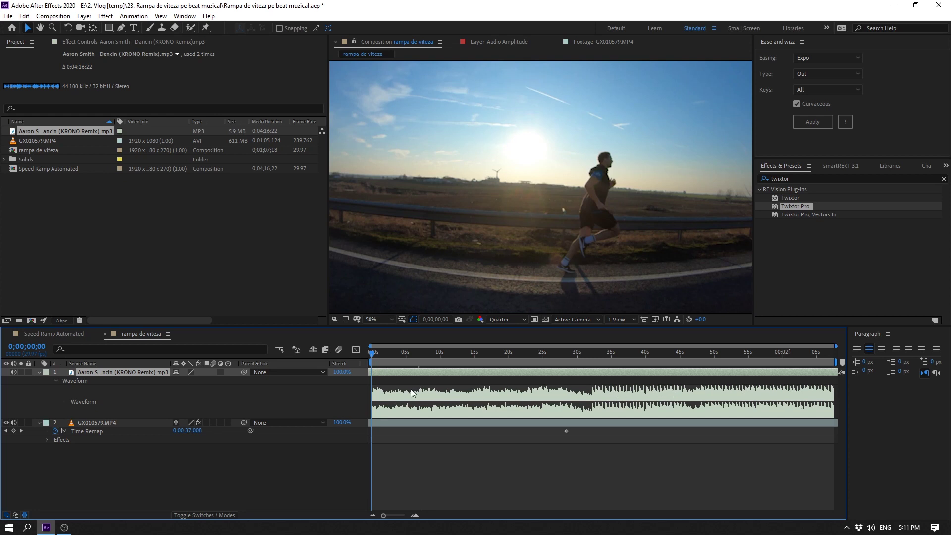
left_click_drag(496, 372, 440, 374)
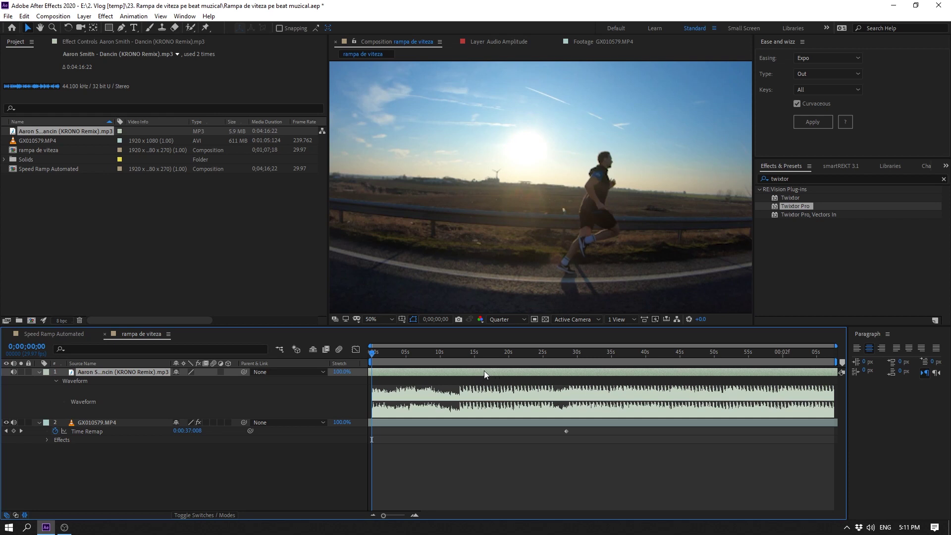
left_click_drag(452, 370, 405, 372)
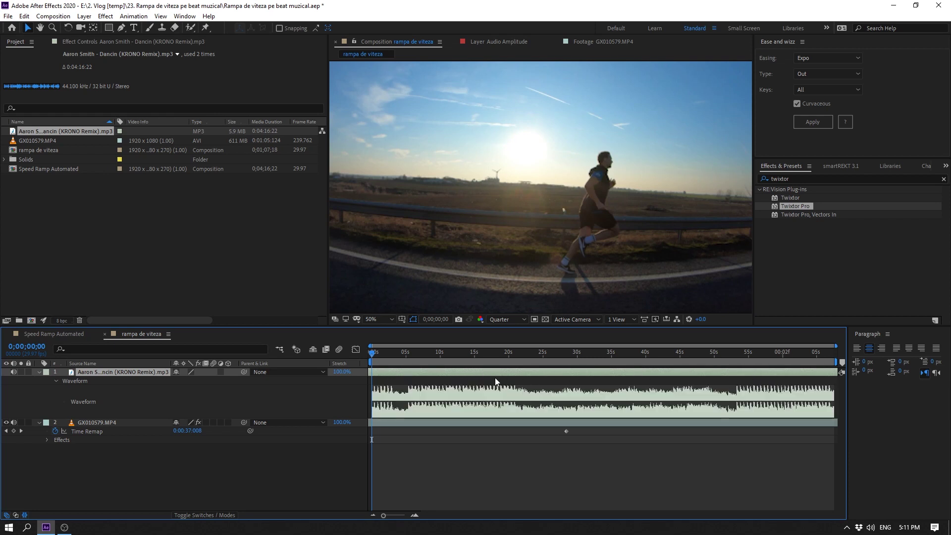
scroll(374, 385, "up", 3)
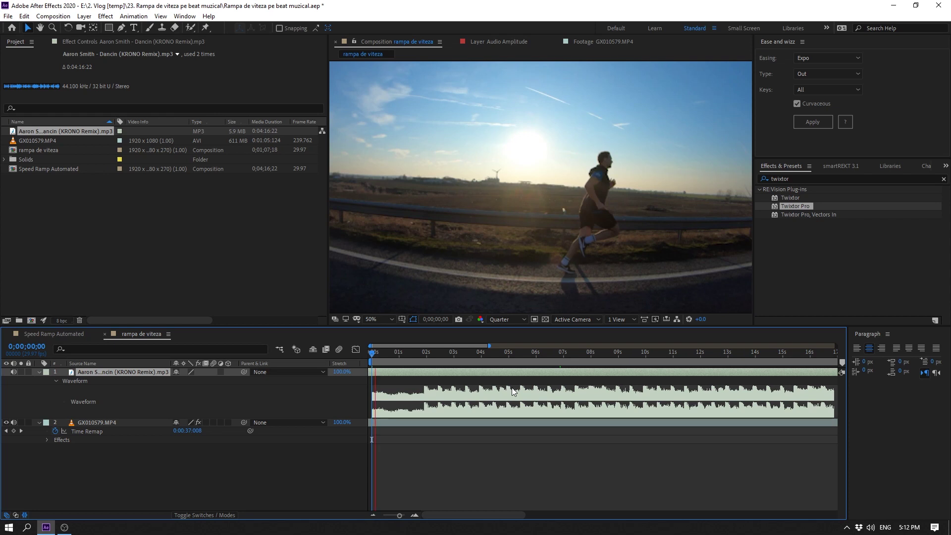
key("space")
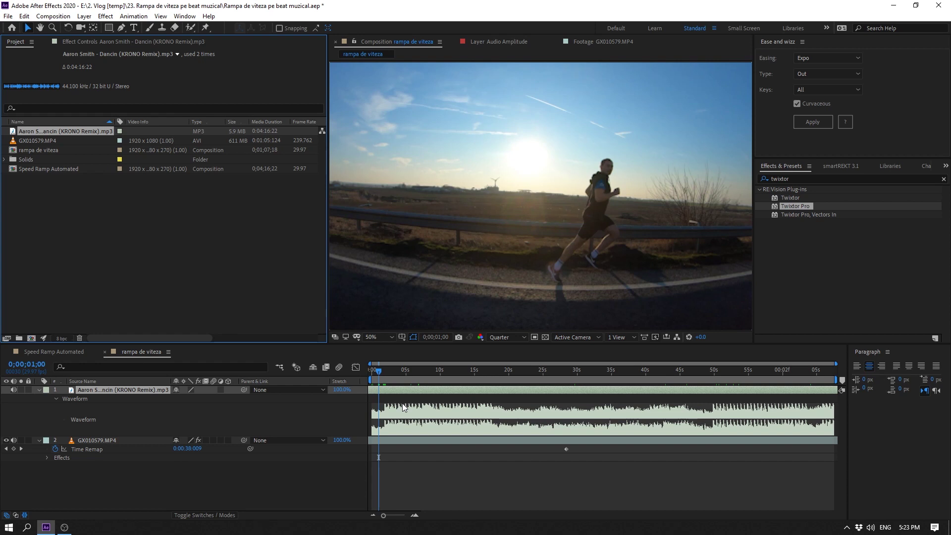
- Convert the music's audio to keyframes and reveal the new Audio Amplitude layer's animated properties
right_click(101, 390)
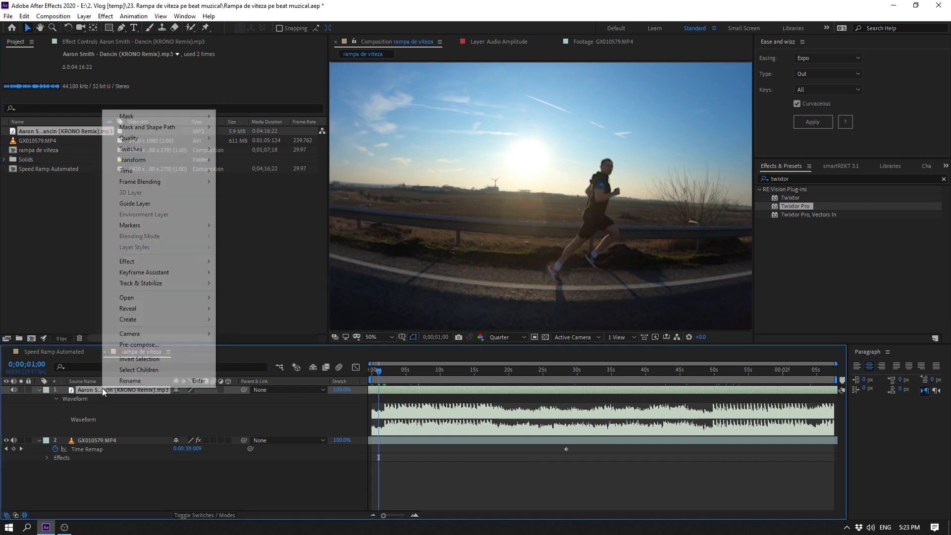
mouse_move(129, 276)
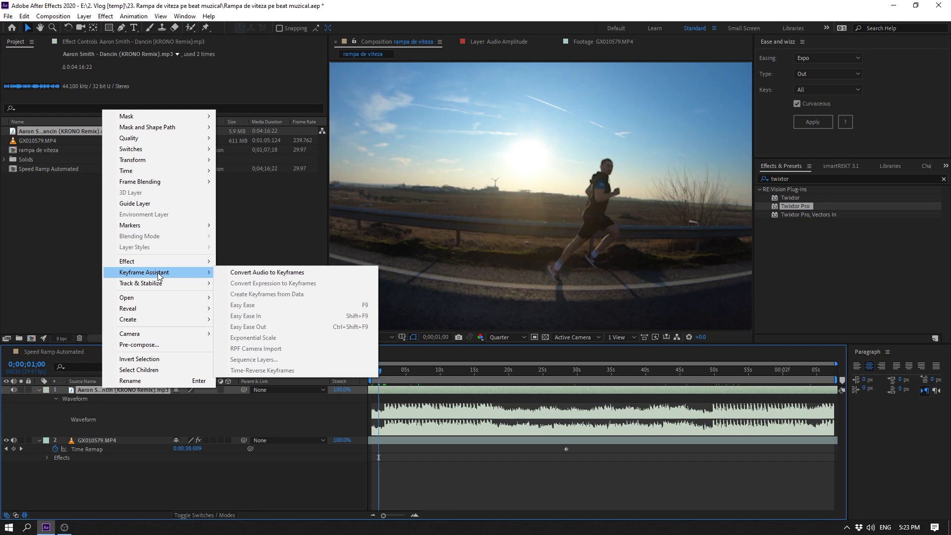
left_click(287, 273)
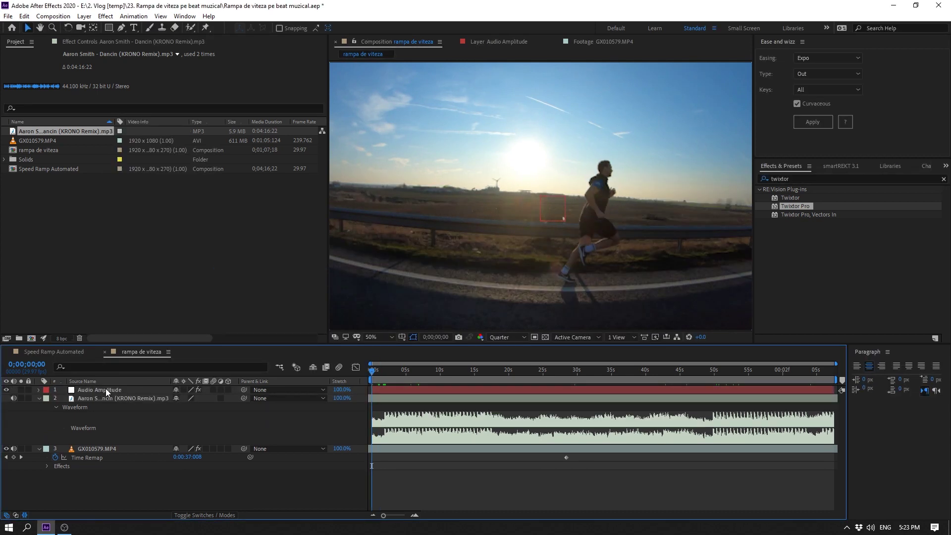
left_click(92, 391)
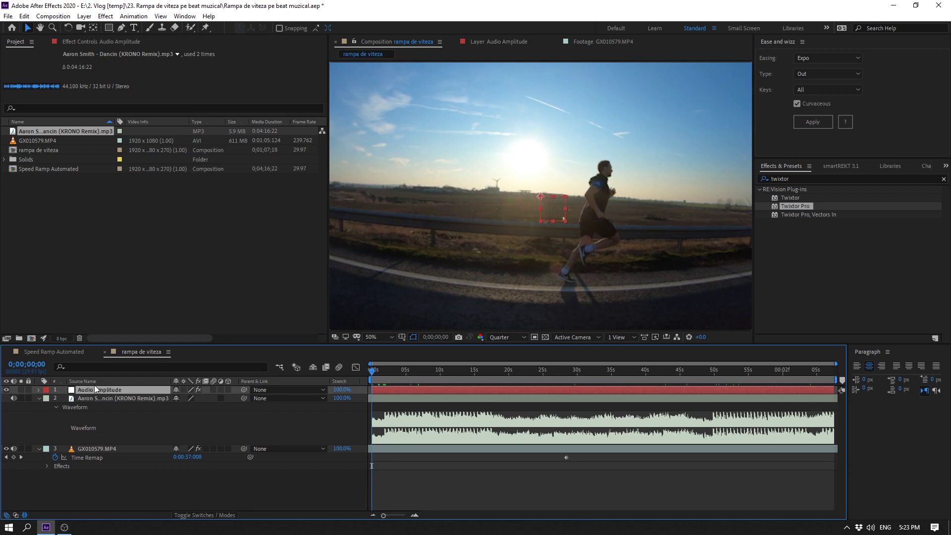
key("u")
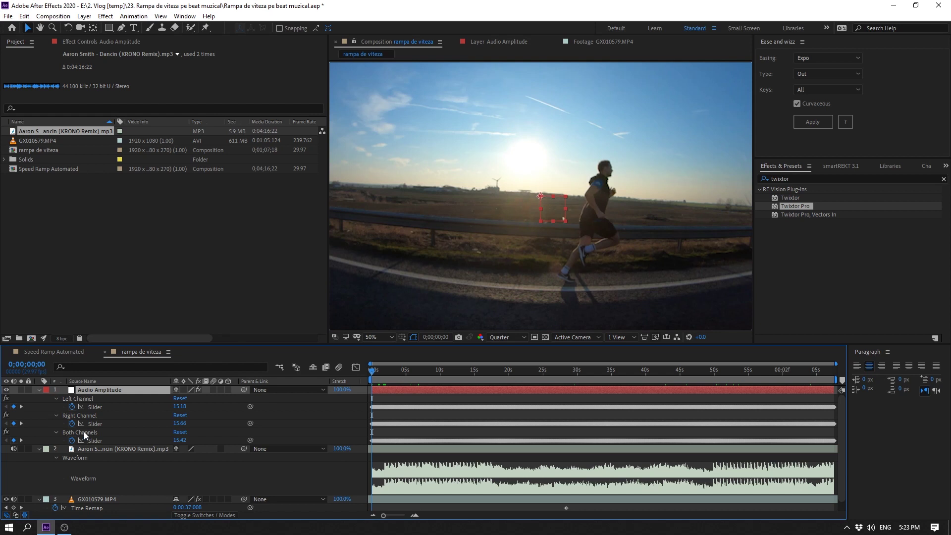
- Delete the Left and Right Channel effects and show the Both Channels Slider in the Graph Editor
left_click(89, 414)
left_click(87, 399, "ctrl")
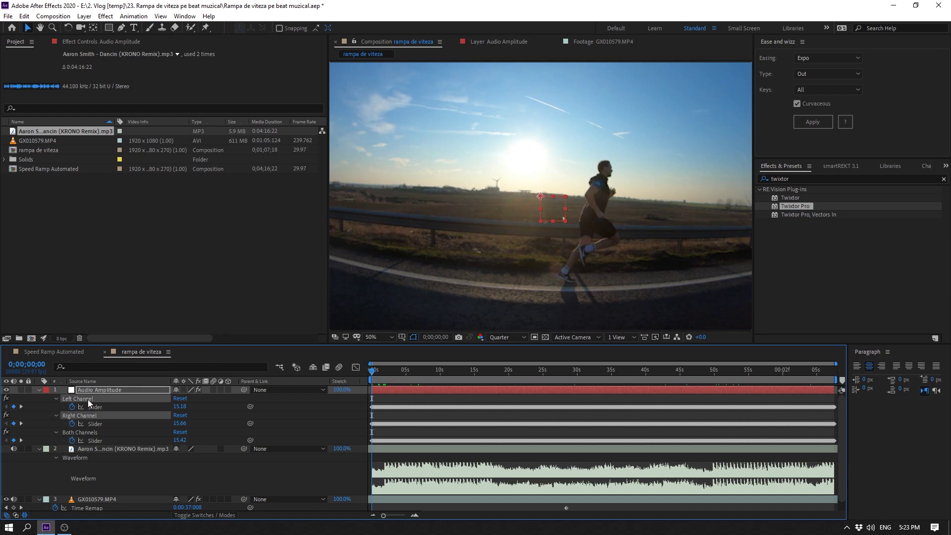
key("Delete")
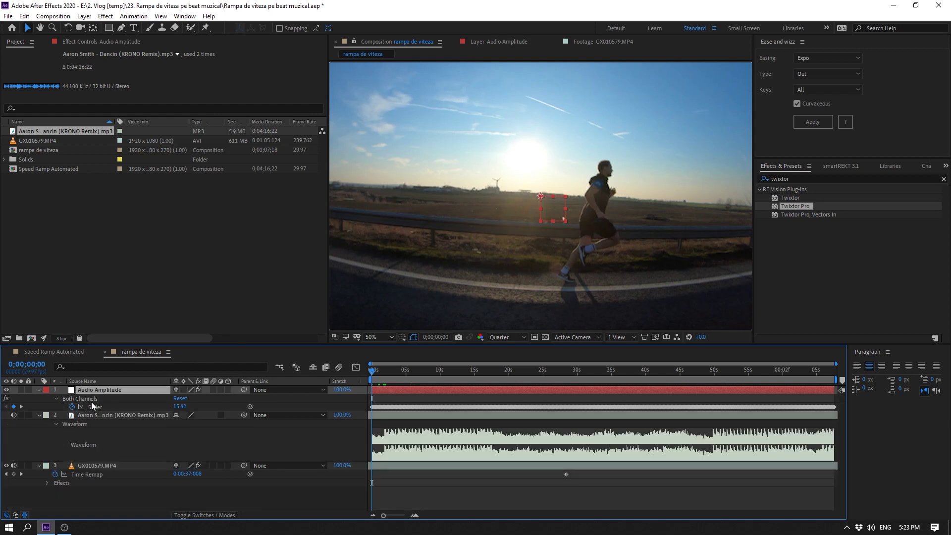
left_click(95, 407)
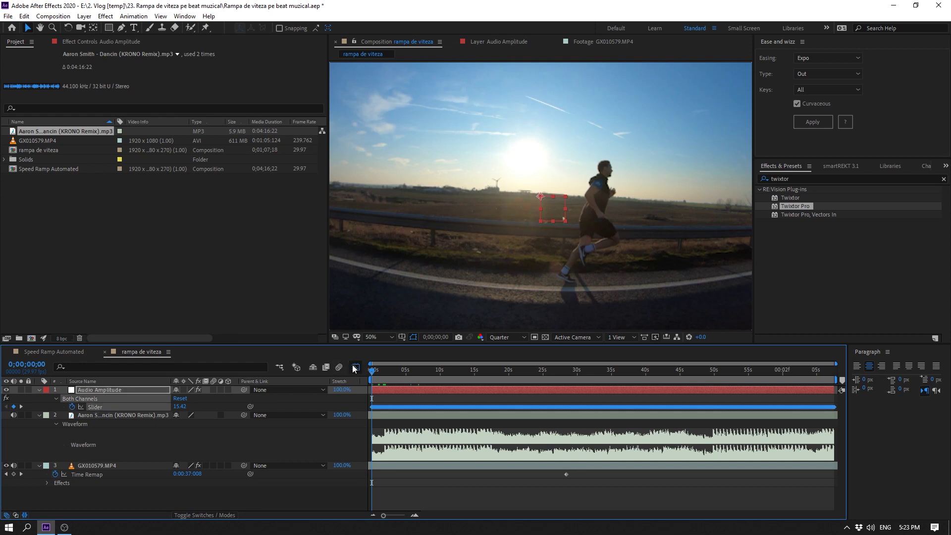
left_click(356, 367)
- Enlarge and zoom the graph, set the time to 0;01;26 before the first spike, then return to layer bars
left_click_drag(415, 345, 411, 295)
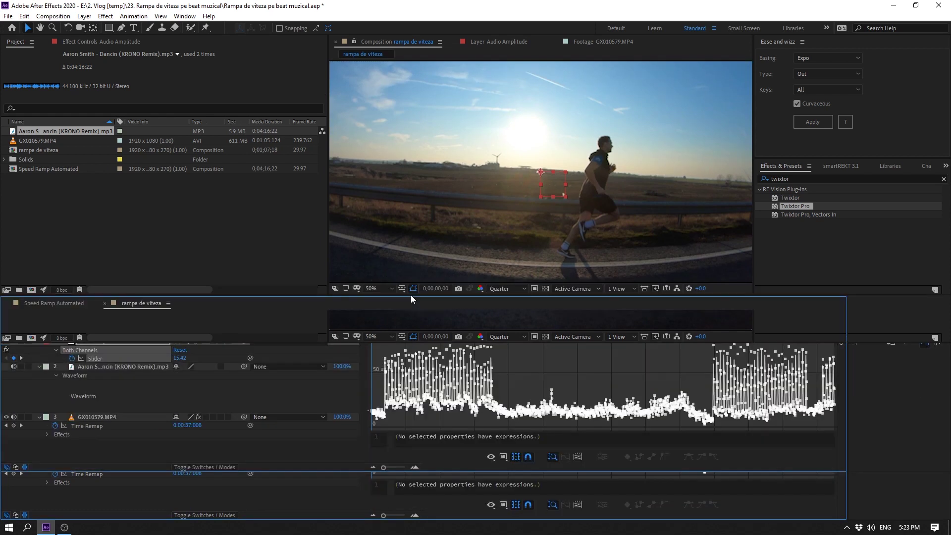
right_click(582, 376)
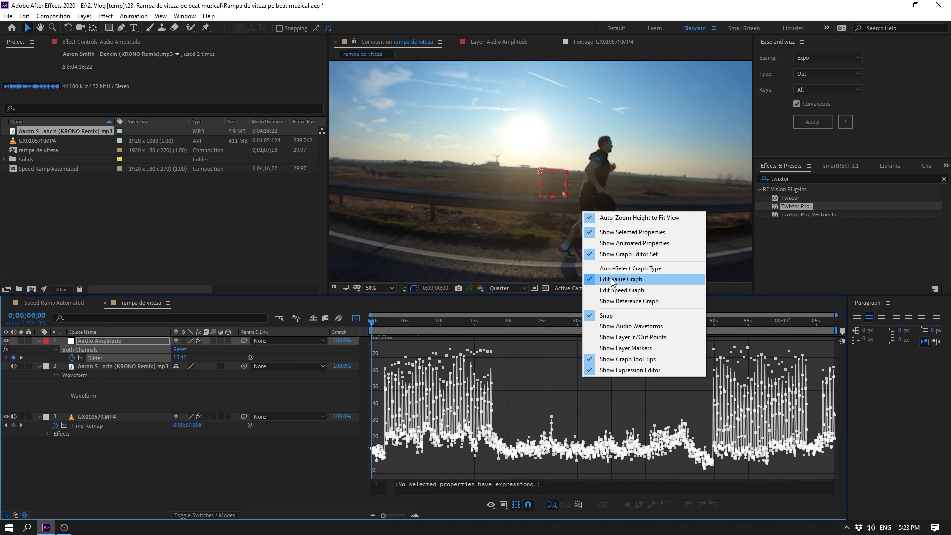
left_click(515, 379)
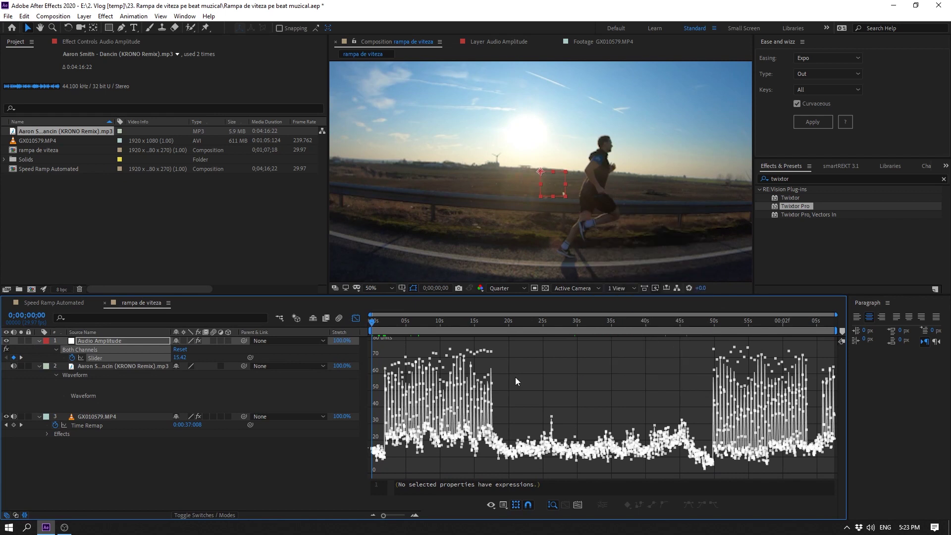
scroll(475, 362, "up", 5)
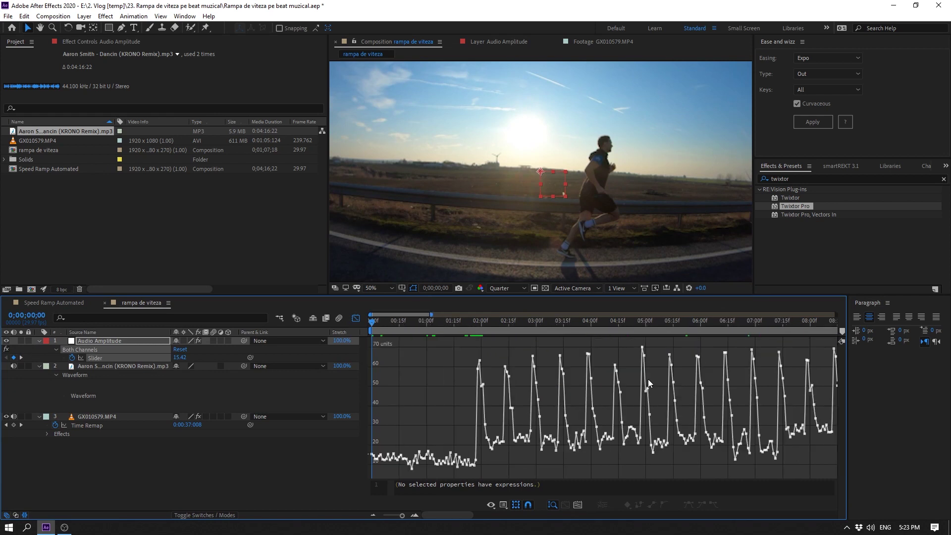
scroll(485, 399, "up", 3)
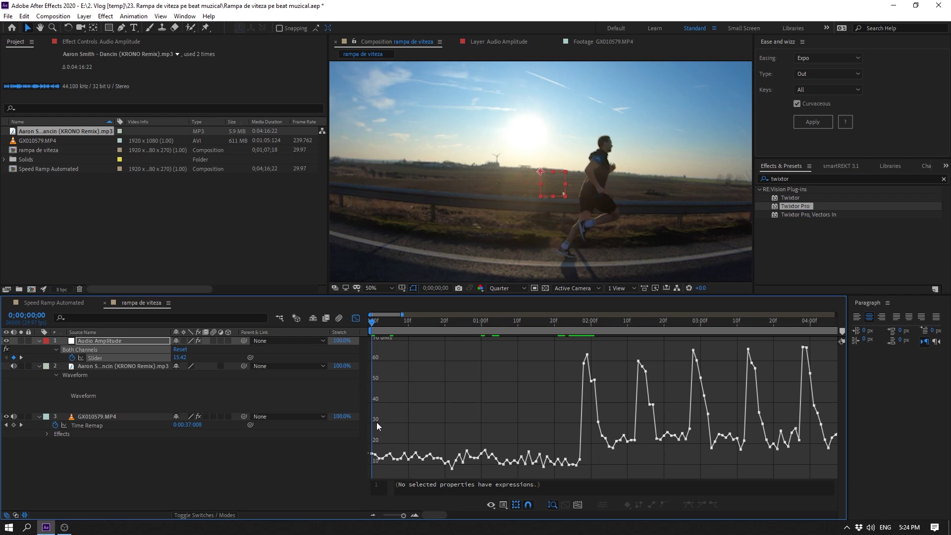
left_click_drag(572, 329, 576, 329)
key("equal")
key("equal")
key("equal")
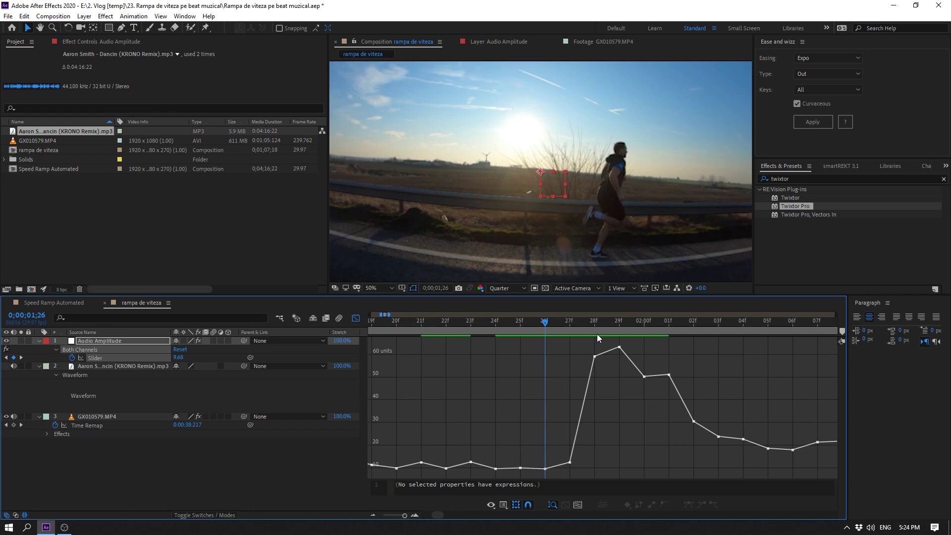
left_click(355, 319)
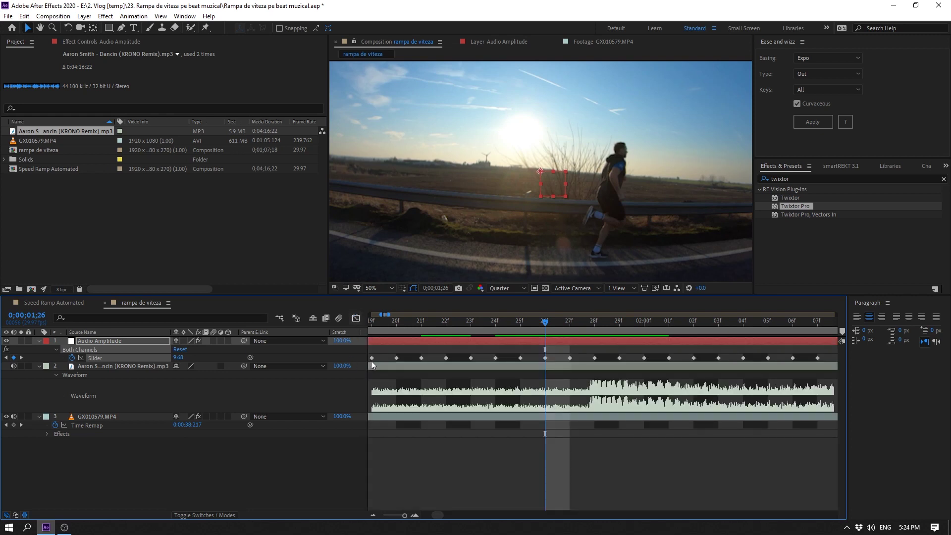
scroll(378, 367, "down", 8)
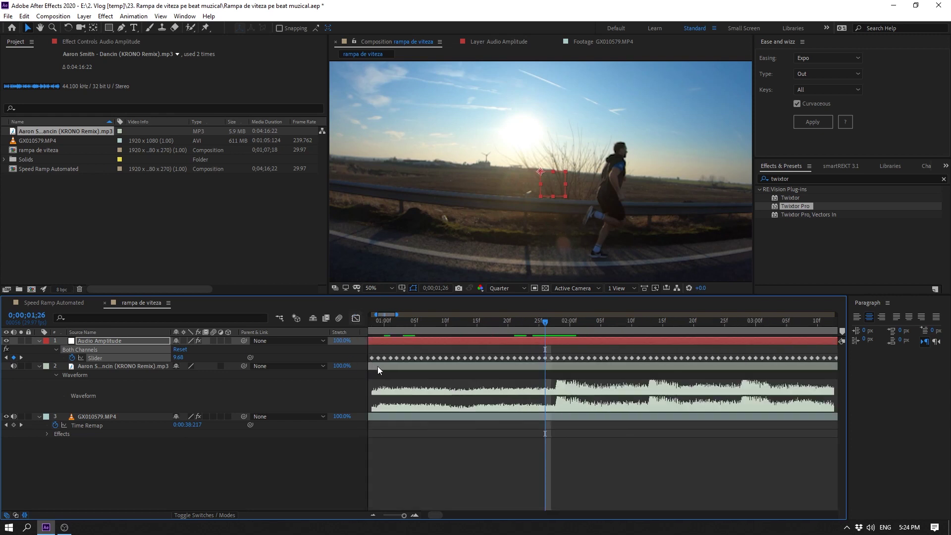
- Give the Both Channels Slider the expression smooth(.1,10) and view its value graph again
left_click(72, 357, "alt")
type("smooth")
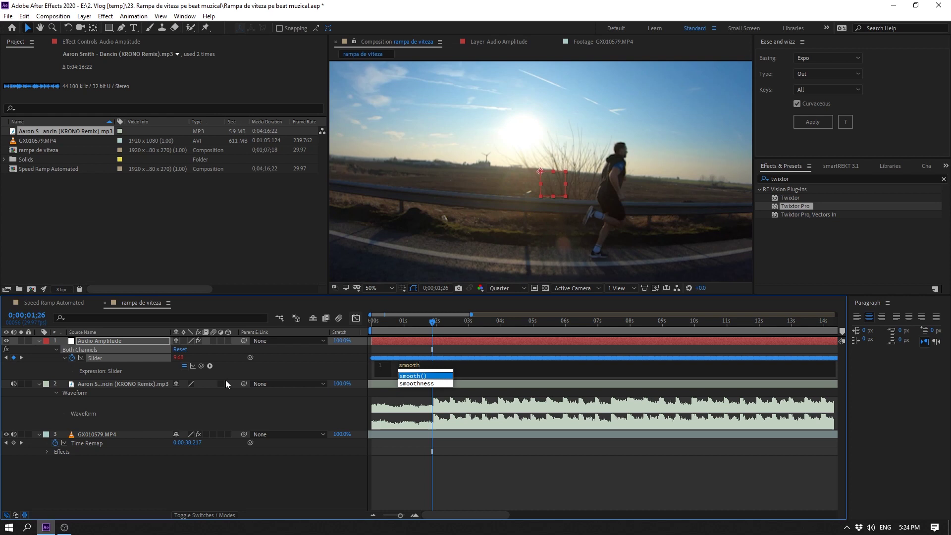
type("(.1,1")
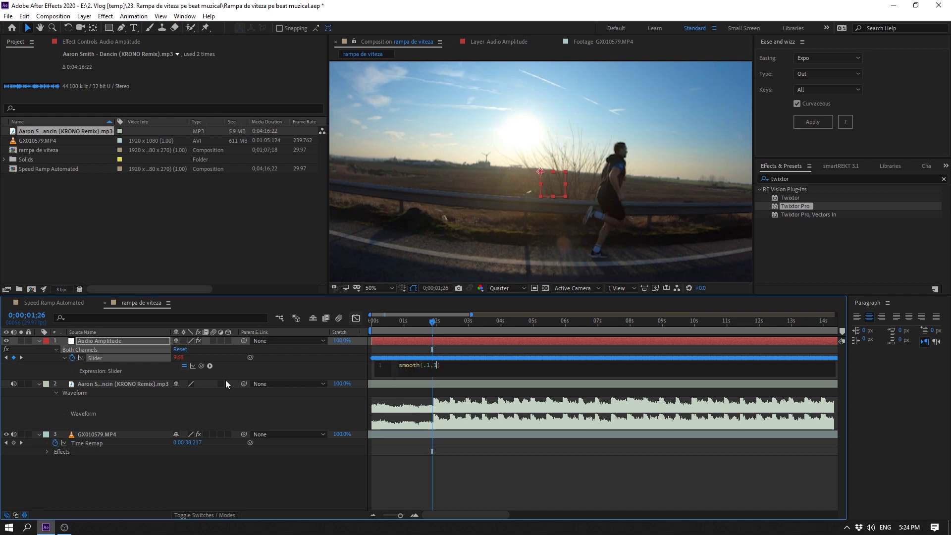
type("0")
left_click(450, 348)
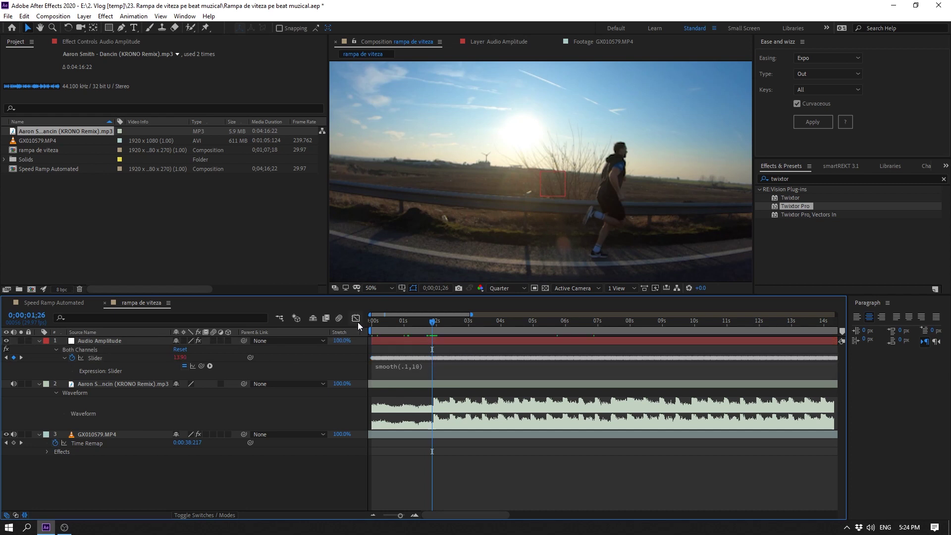
left_click(356, 318)
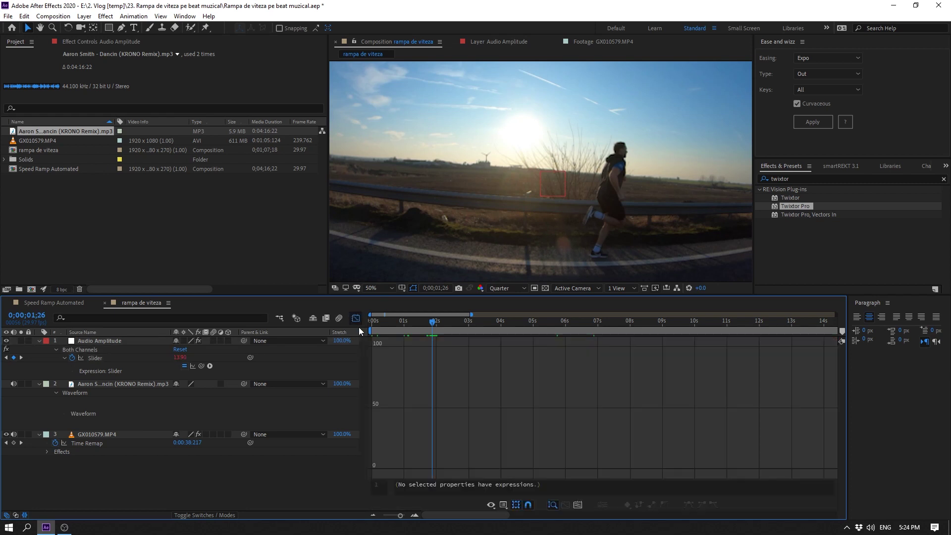
- Display the Slider's smoothed post-expression curve, zoomed in, and step the current time to 0;01;27
left_click(105, 358)
scroll(435, 387, "up", 2)
scroll(481, 391, "up", 2)
scroll(480, 391, "up", 1)
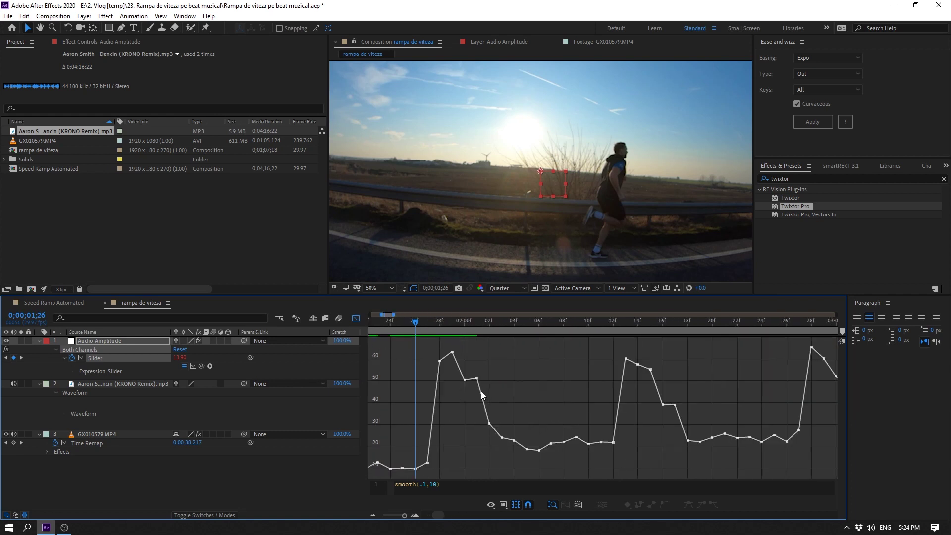
left_click(192, 365)
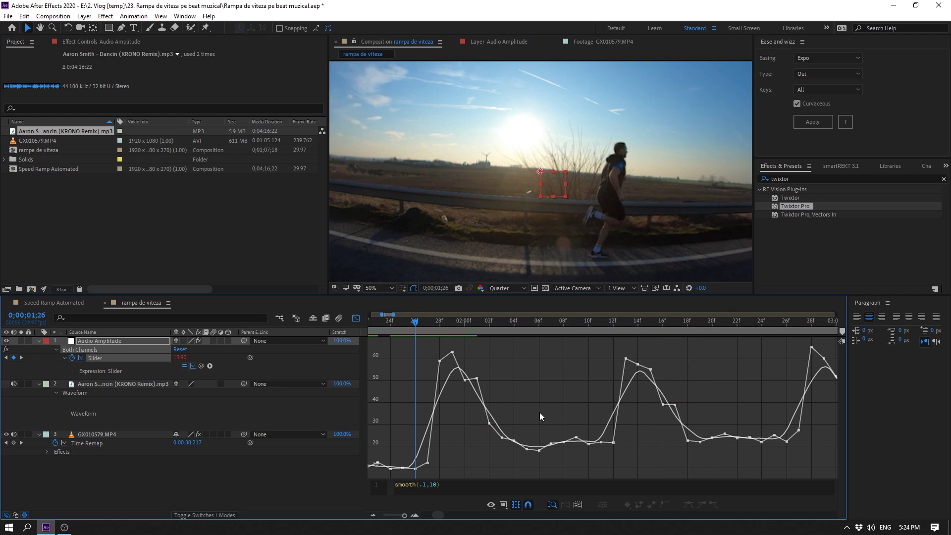
key("=")
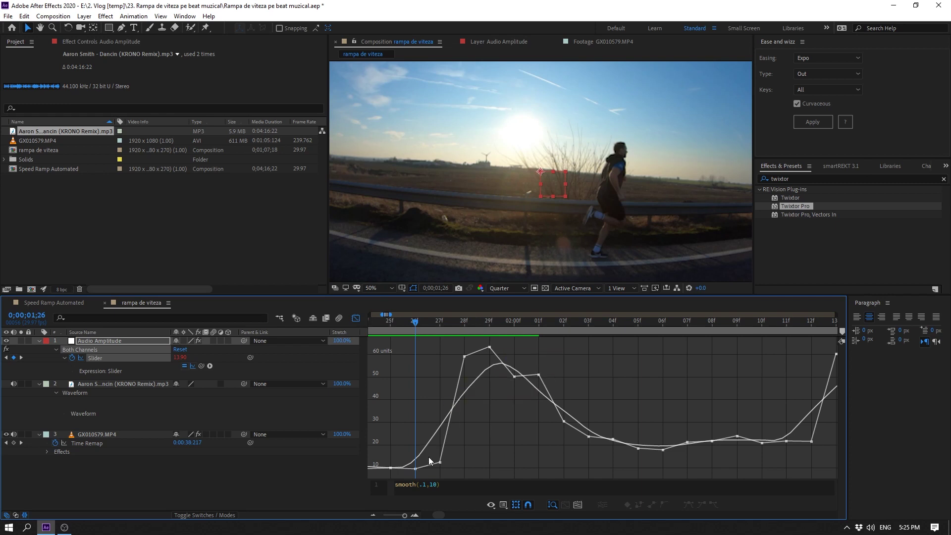
mouse_move(423, 453)
left_click(441, 322)
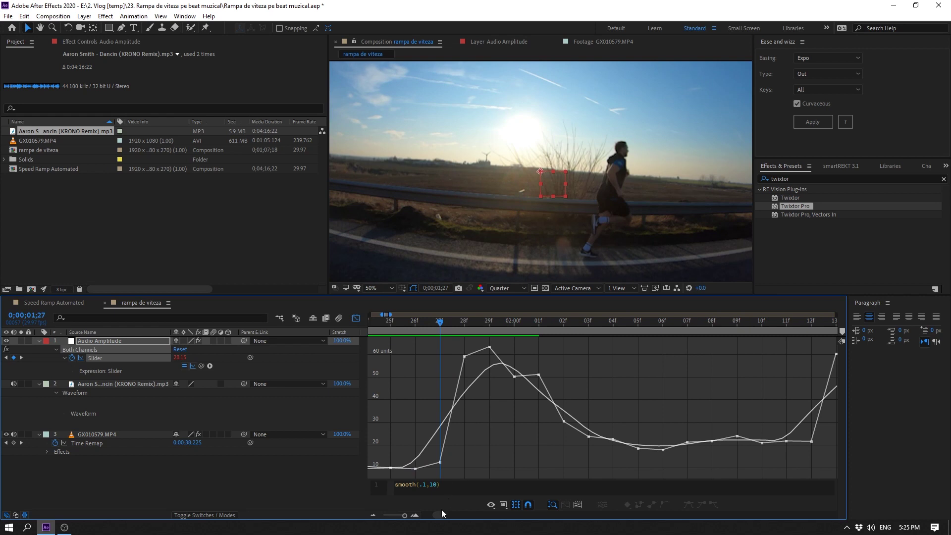
left_click_drag(438, 517, 436, 517)
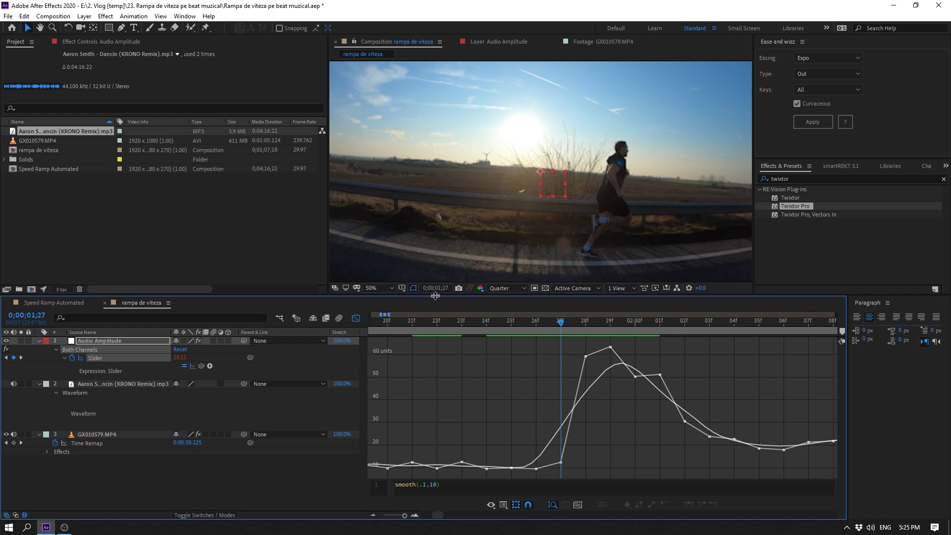
- Enlarge the timeline panel and switch from the value graph back to the layer bars
left_click_drag(432, 296, 427, 222)
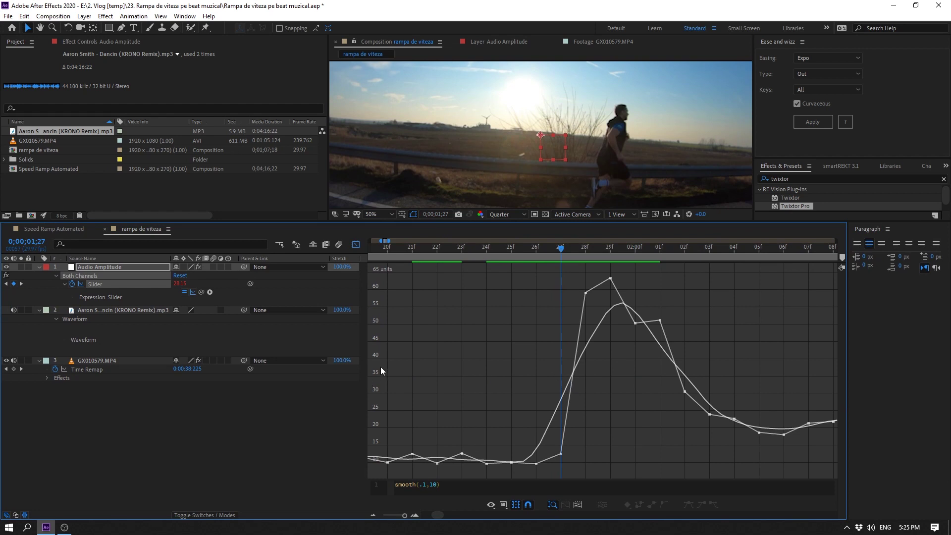
scroll(445, 313, "down", 5)
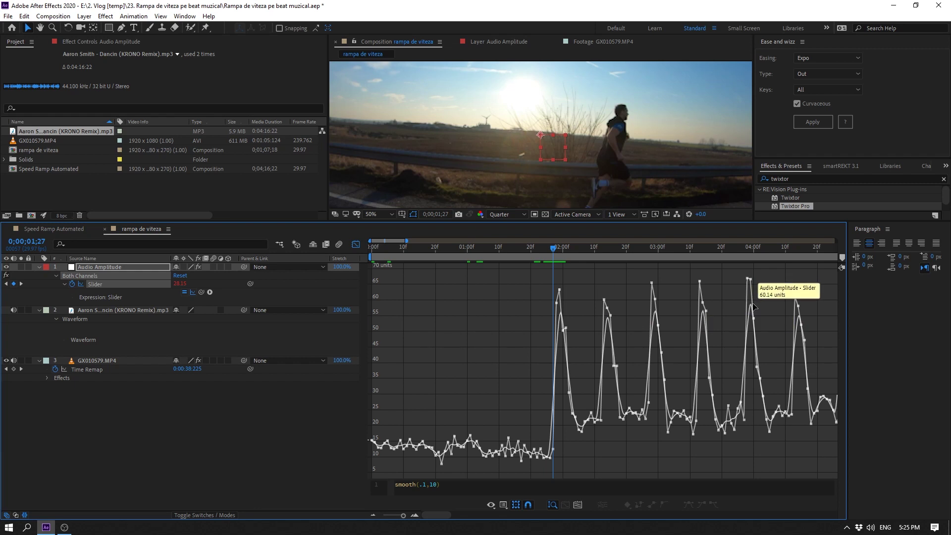
scroll(751, 305, "down", 2)
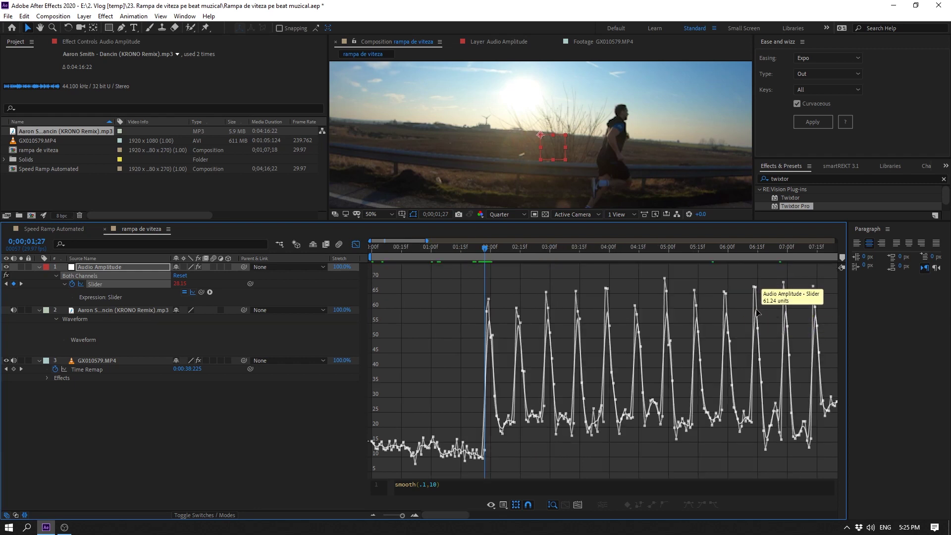
scroll(757, 310, "down", 2)
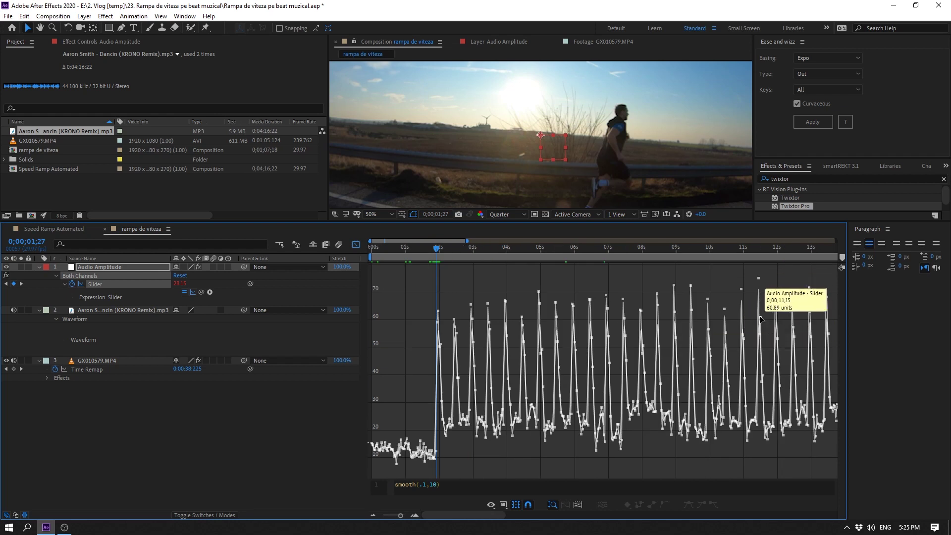
scroll(411, 335, "up", 3)
scroll(405, 335, "up", 2)
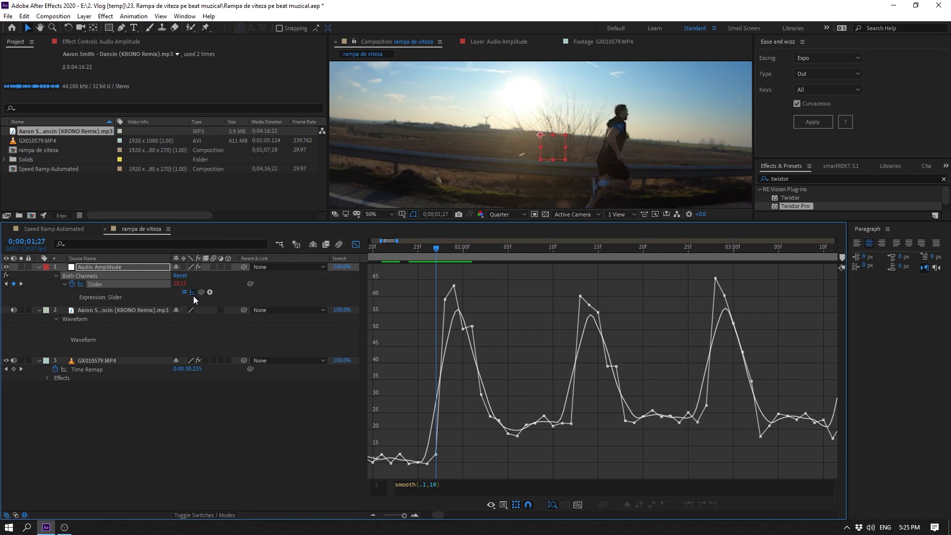
left_click(356, 244)
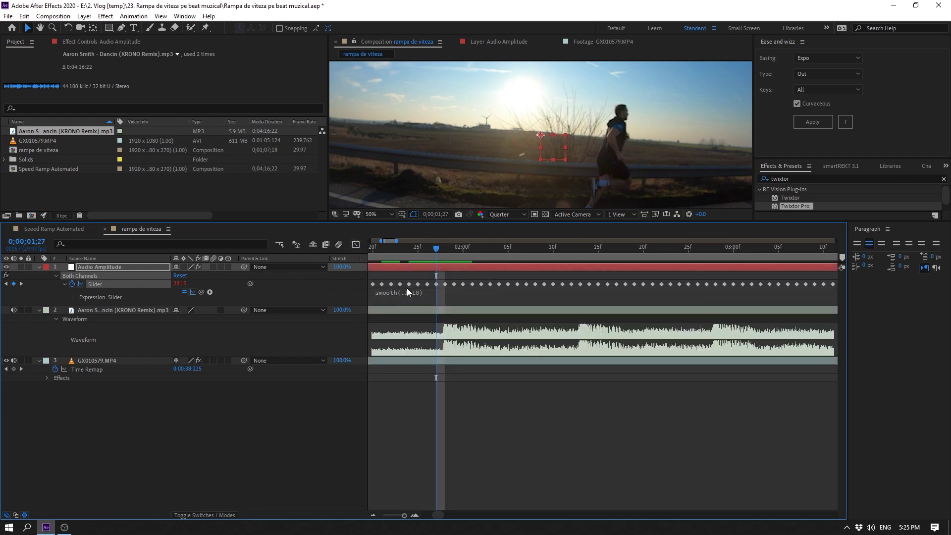
- Prefix the Slider's smooth expression so it reads x = smooth(.1,10)
left_click(432, 296)
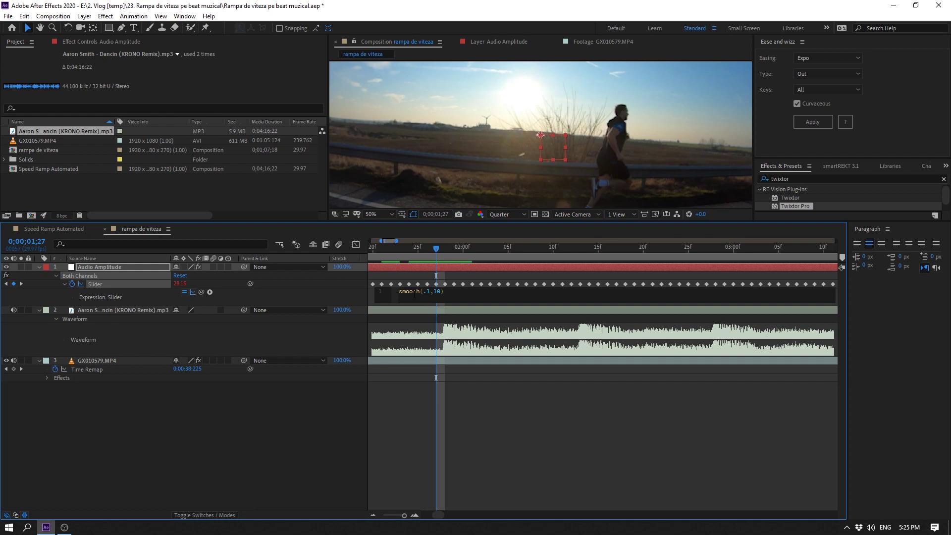
type("x =")
key("Delete")
- Add linear(x,35,63,20,300) as the second expression line, commit it, and scrub to 0;00;02;03
type("linear")
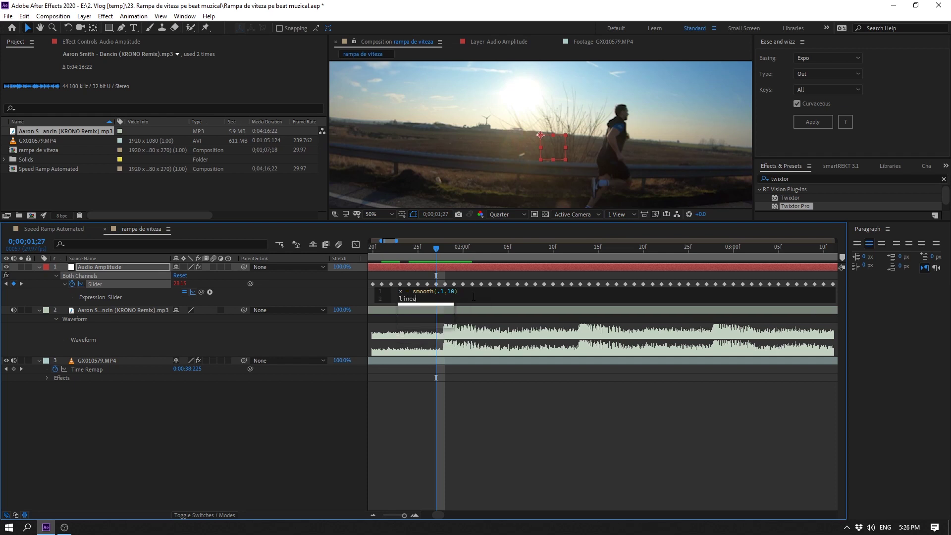
key("BackSpace")
type("(")
type("x")
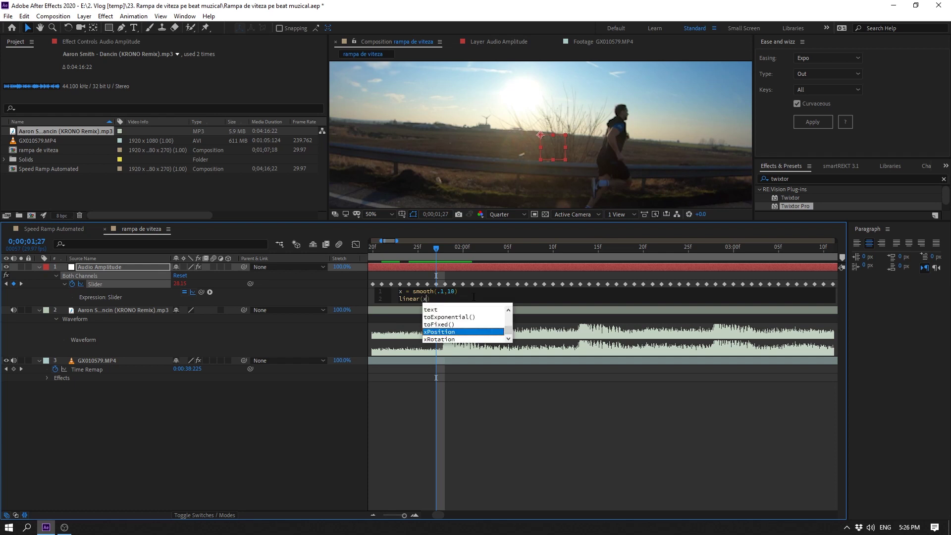
type(",35,63")
key("BackSpace")
key("BackSpace")
key("BackSpace")
type("53,")
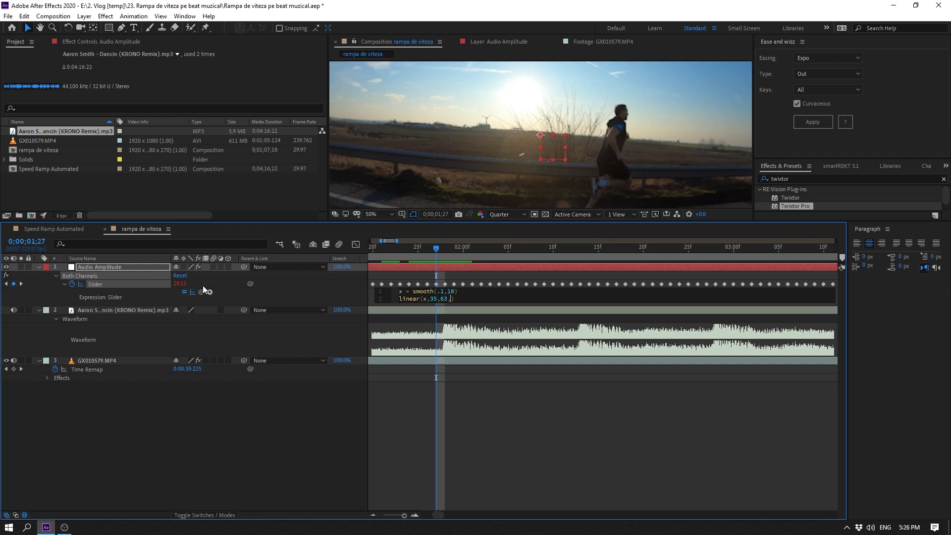
type("20")
type(",")
type("30")
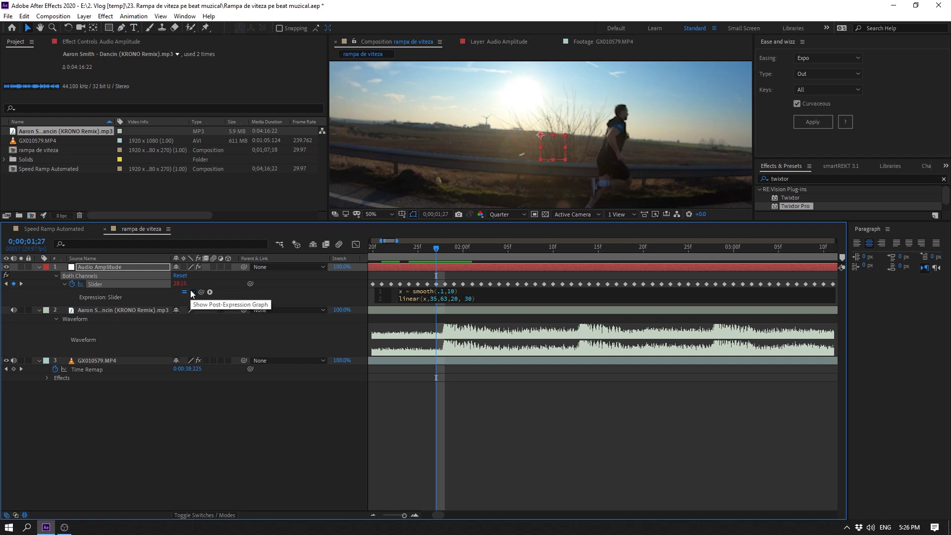
type("0")
left_click(448, 269)
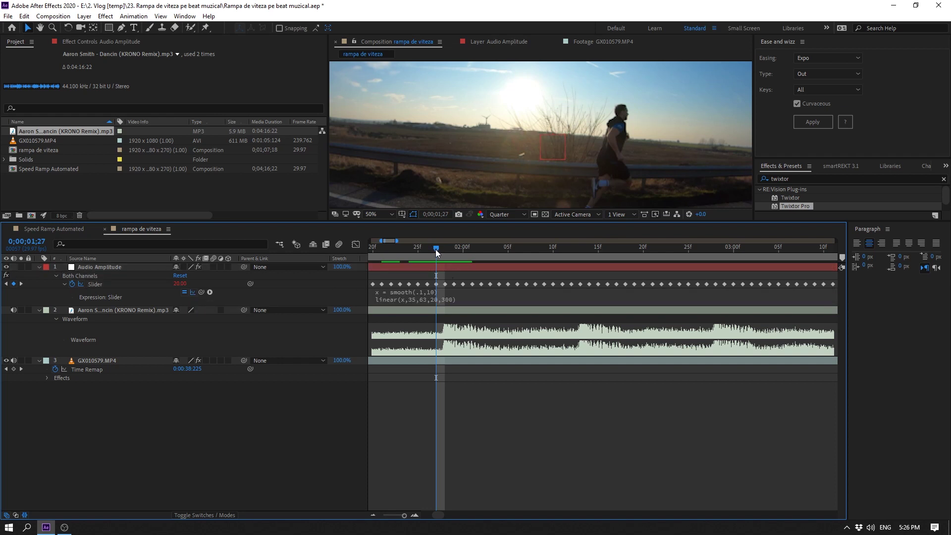
left_click_drag(437, 251, 435, 254)
mouse_move(441, 249)
left_mouse_down()
mouse_move(539, 297)
mouse_move(535, 314)
mouse_move(574, 353)
mouse_move(517, 353)
left_mouse_up()
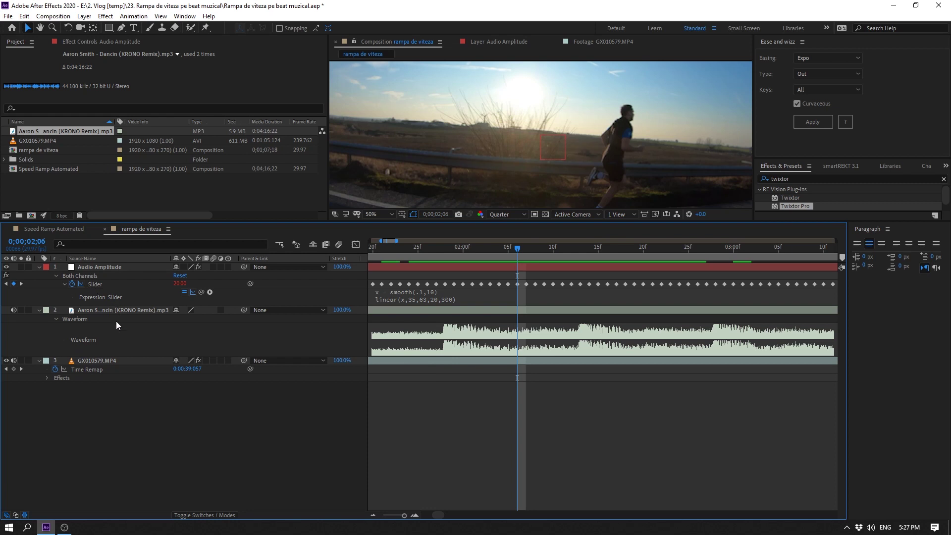
- Link GX010579.MP4's Twixtor Pro Speed % to the Audio Amplitude Both Channels slider, reading 20.000
left_click(85, 362)
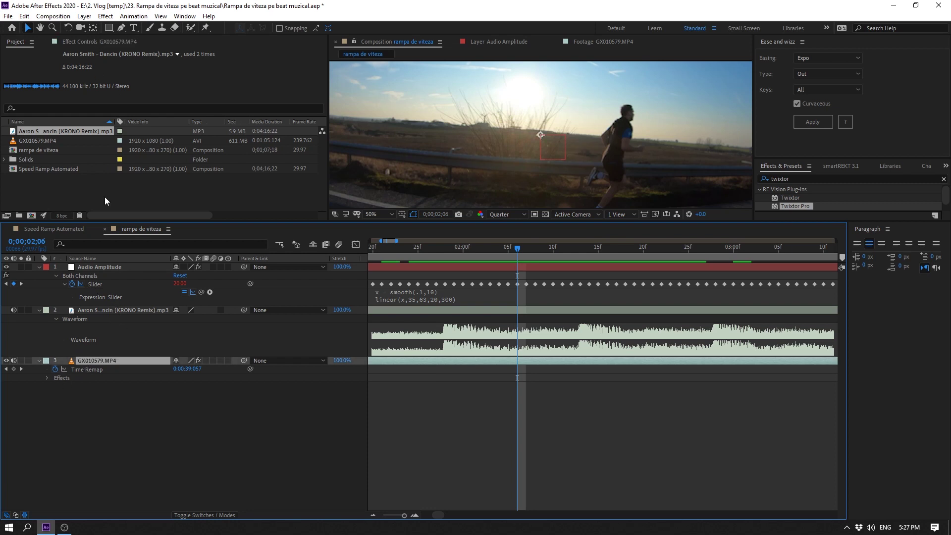
left_click(73, 44)
left_click_drag(100, 222, 99, 250)
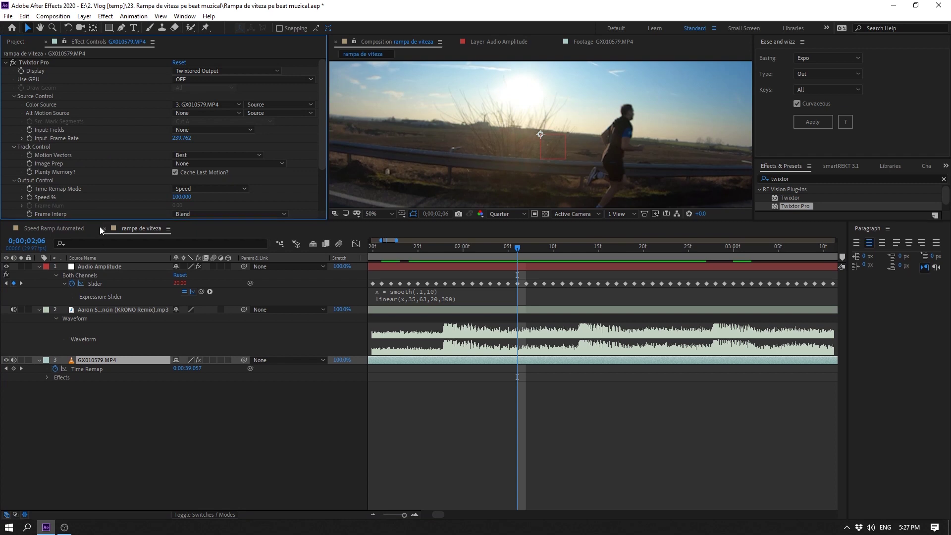
left_click(46, 197)
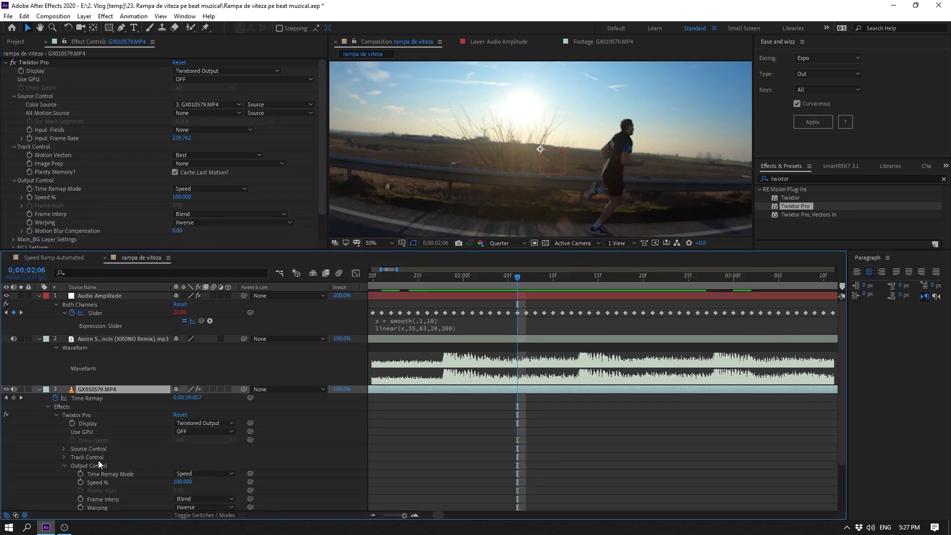
scroll(127, 457, "down", 3)
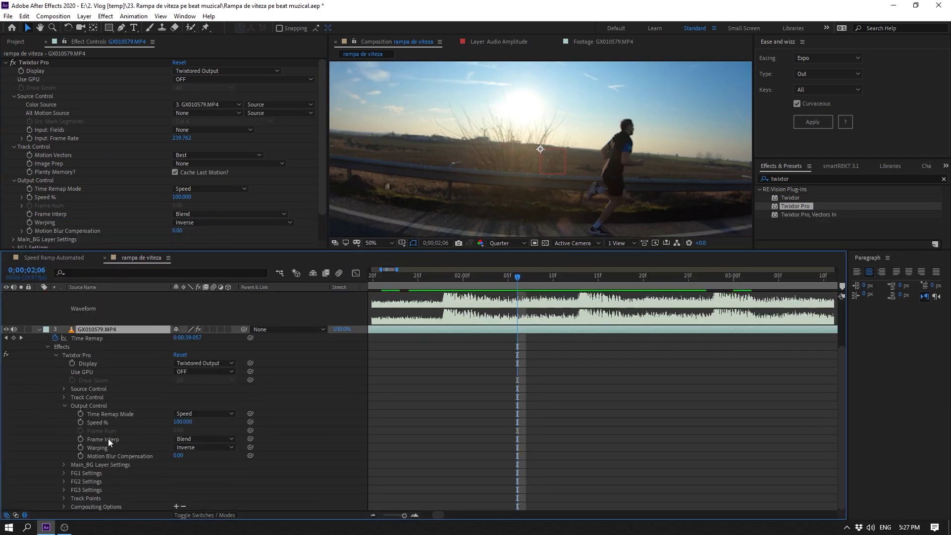
scroll(132, 433, "up", 3)
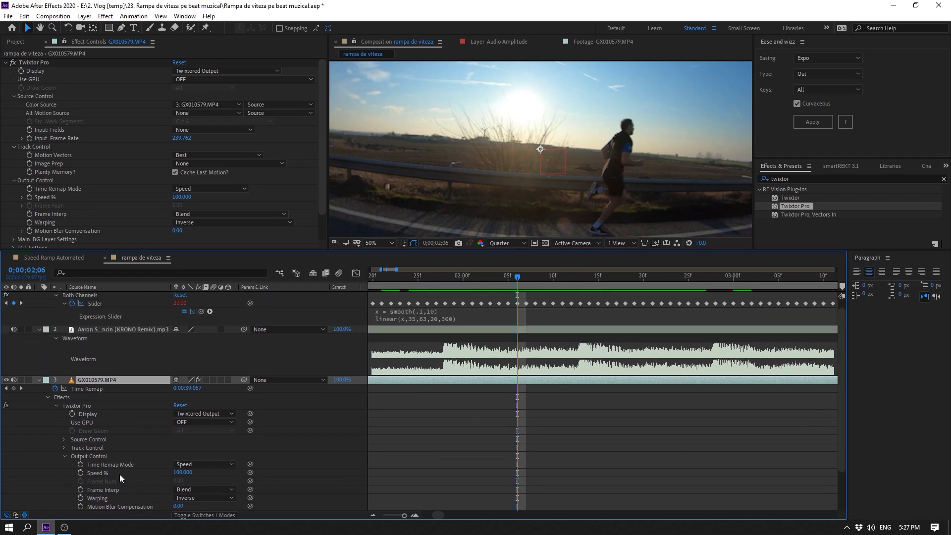
left_click_drag(250, 471, 97, 303)
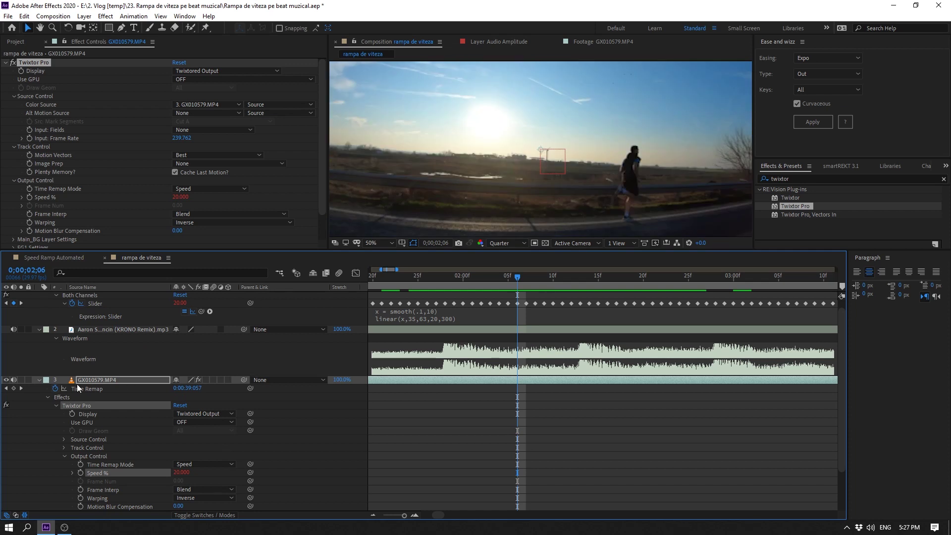
- Collapse the footage layer's properties and enlarge the composition viewer
left_click(40, 380)
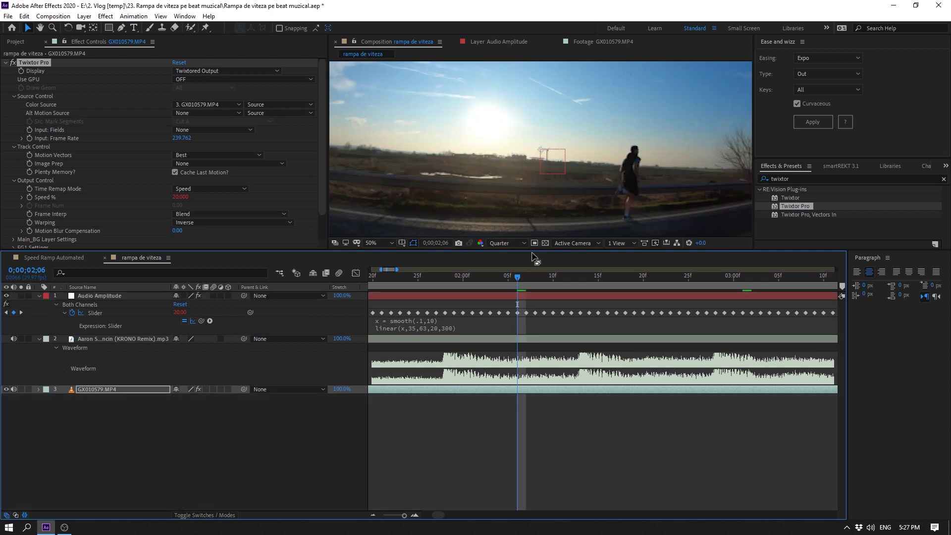
left_click_drag(532, 250, 541, 320)
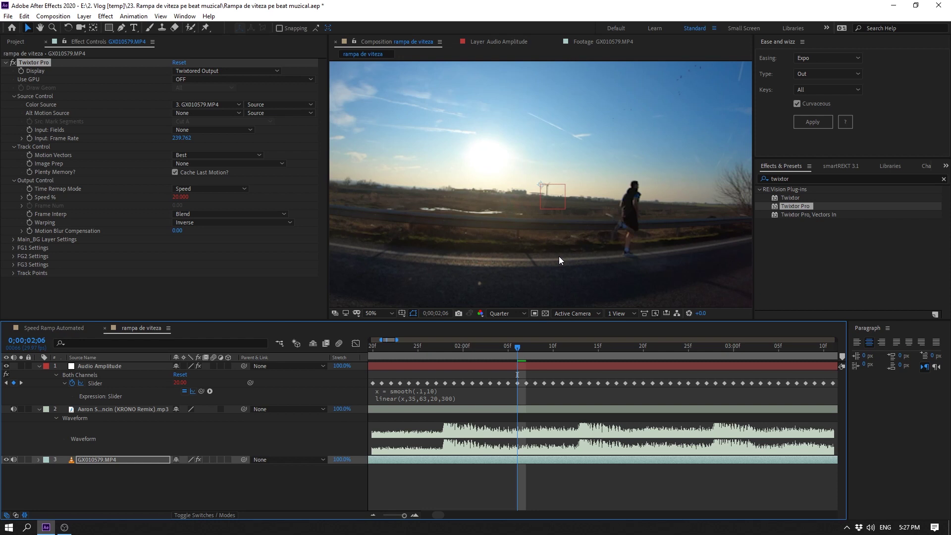
scroll(572, 464, "down", 5)
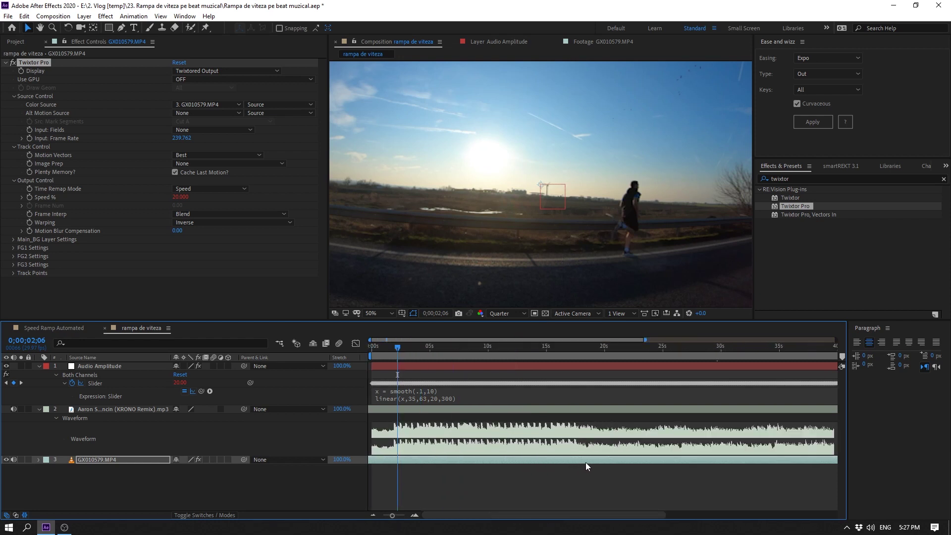
left_click(585, 462)
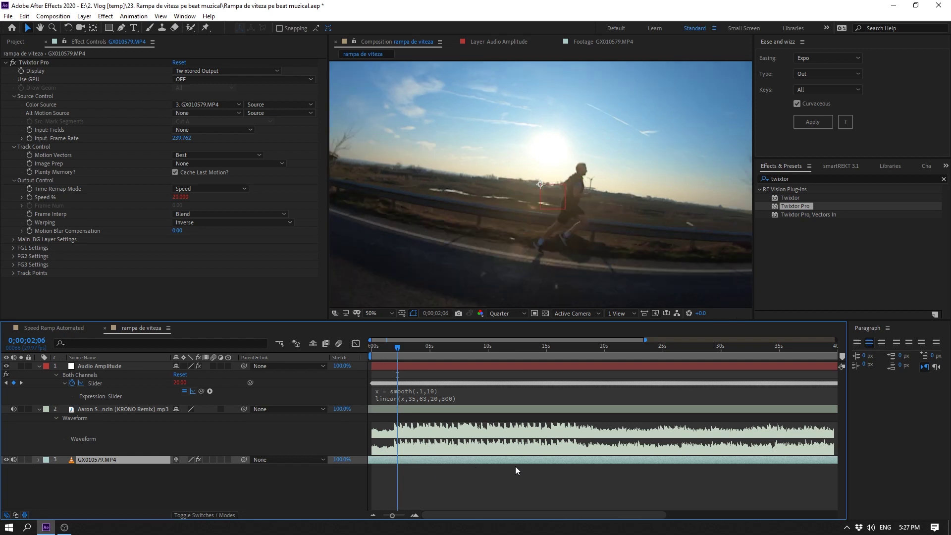
left_click_drag(393, 347, 332, 358)
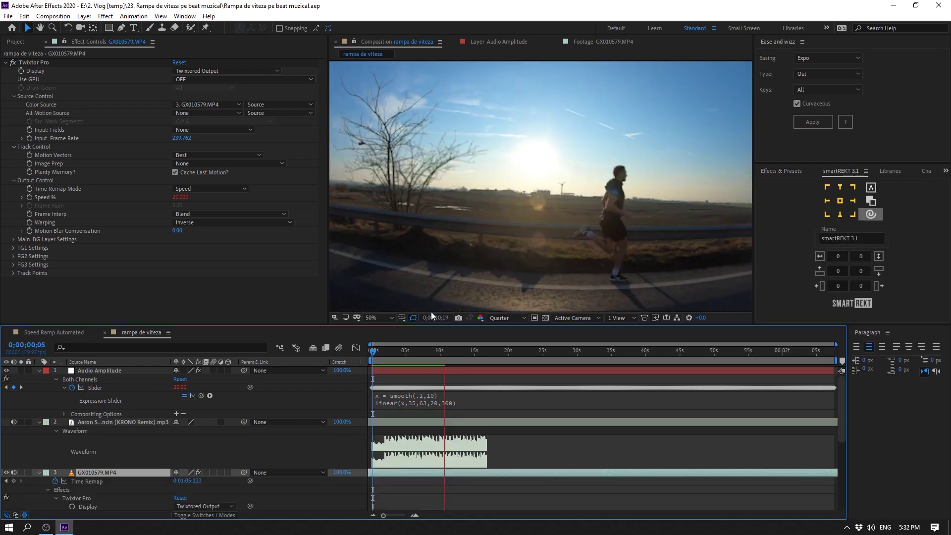
key("space")
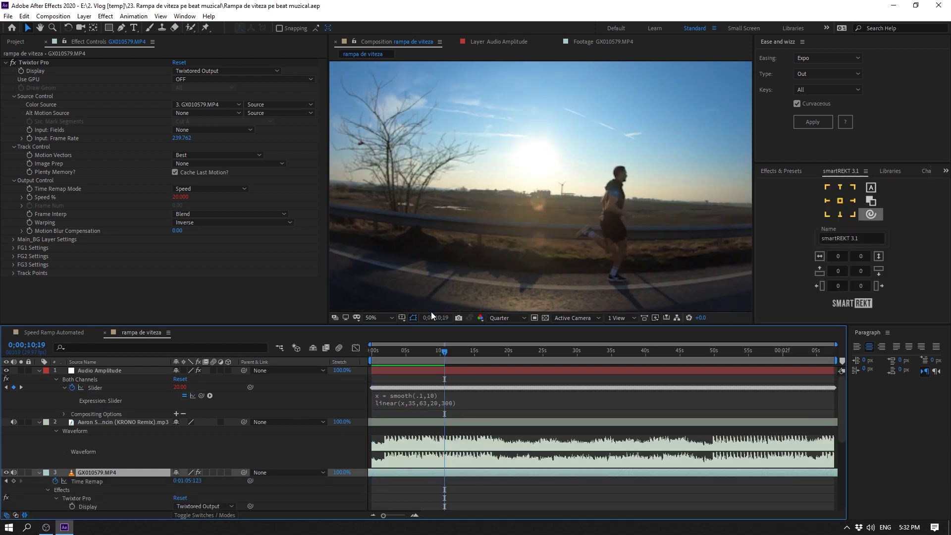
key("space")
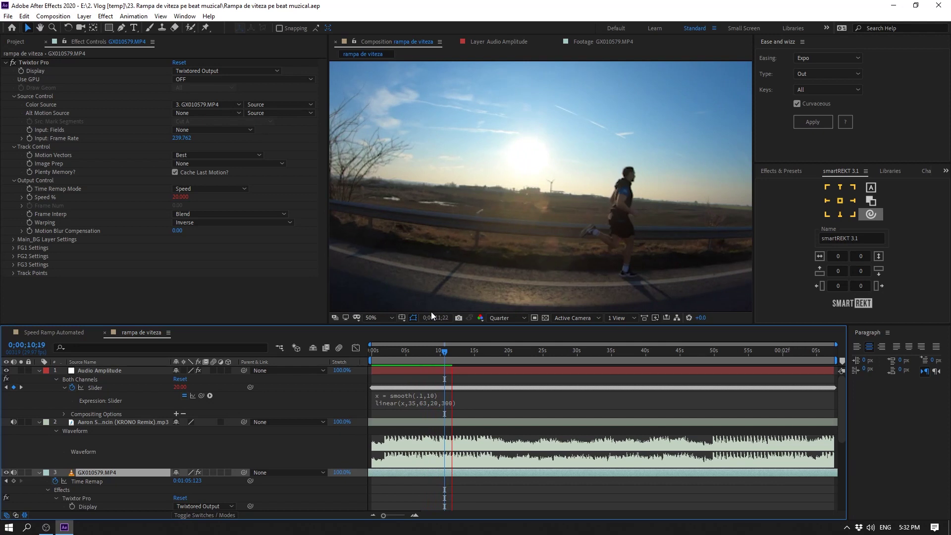
key("space")
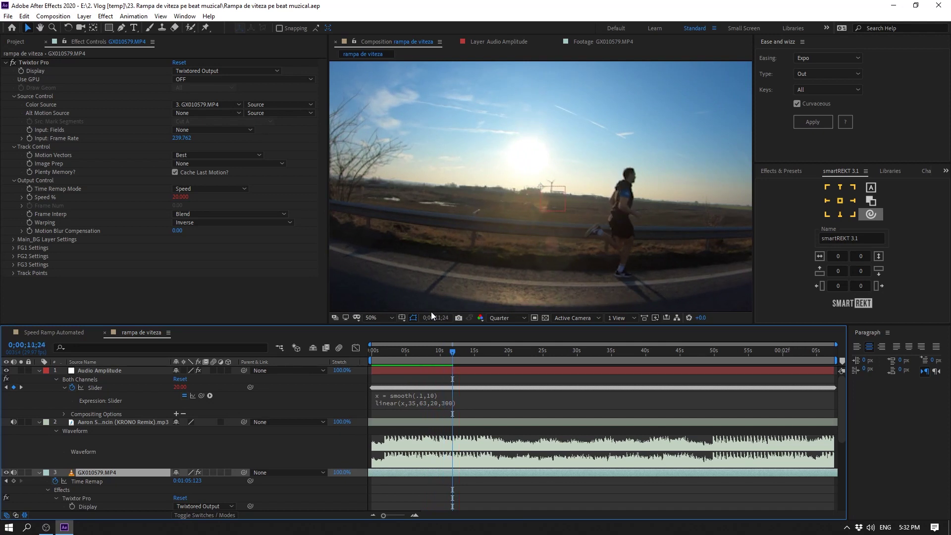
left_click(435, 355)
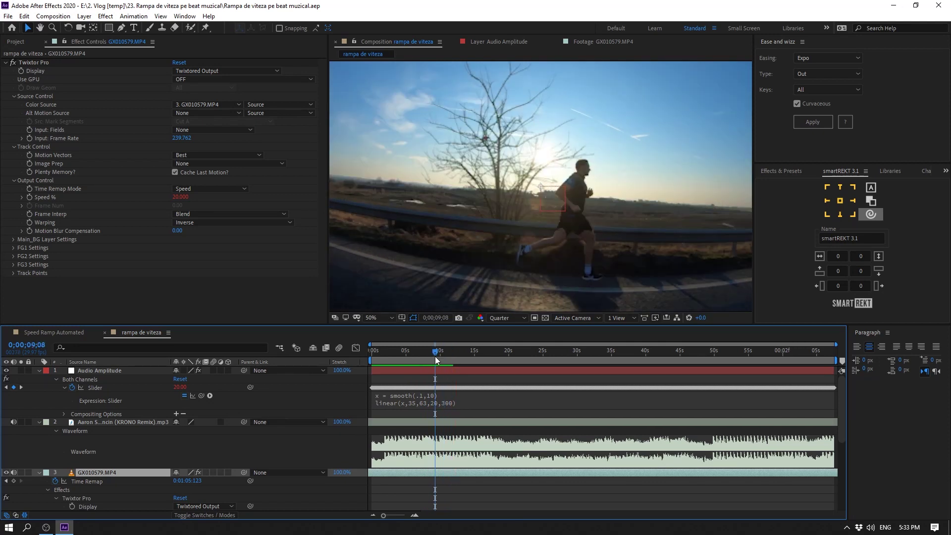
left_click_drag(435, 356, 425, 355)
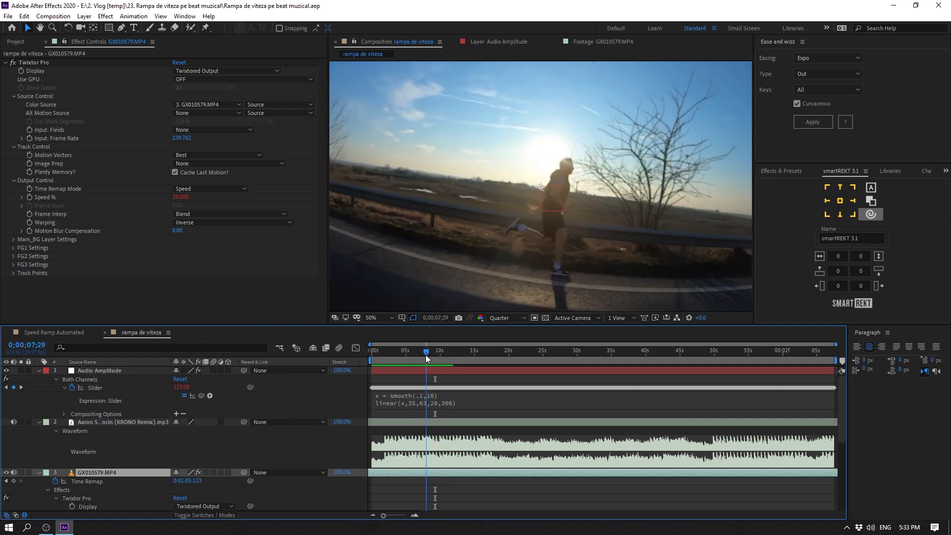
key("equal")
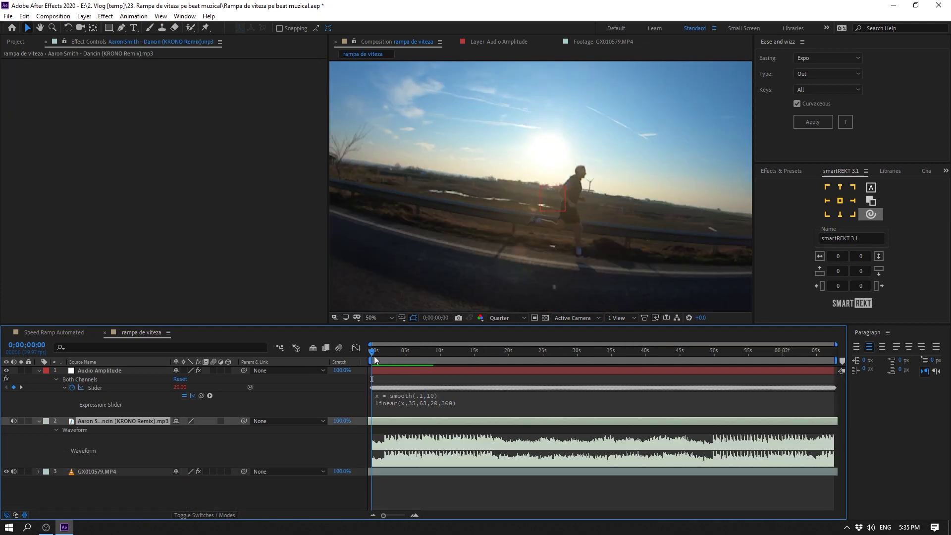
left_click_drag(373, 356, 387, 355)
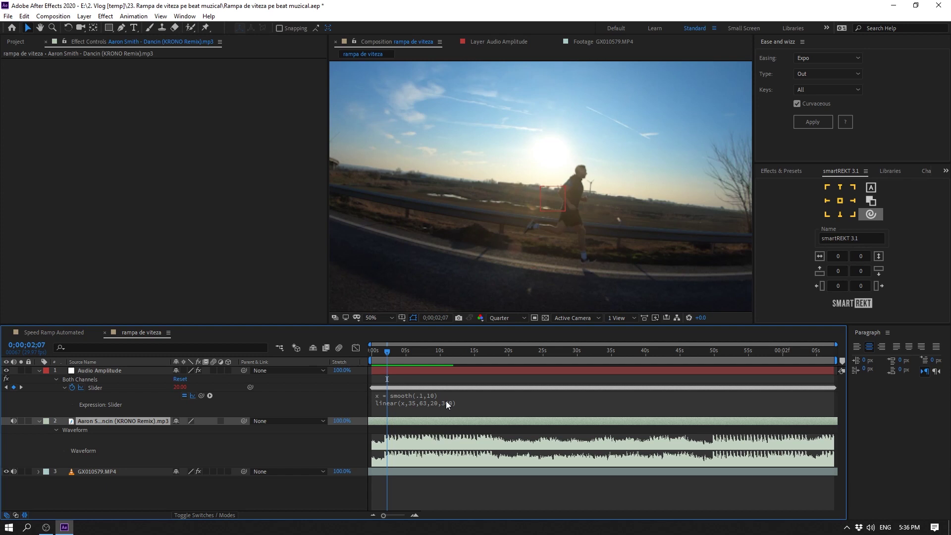